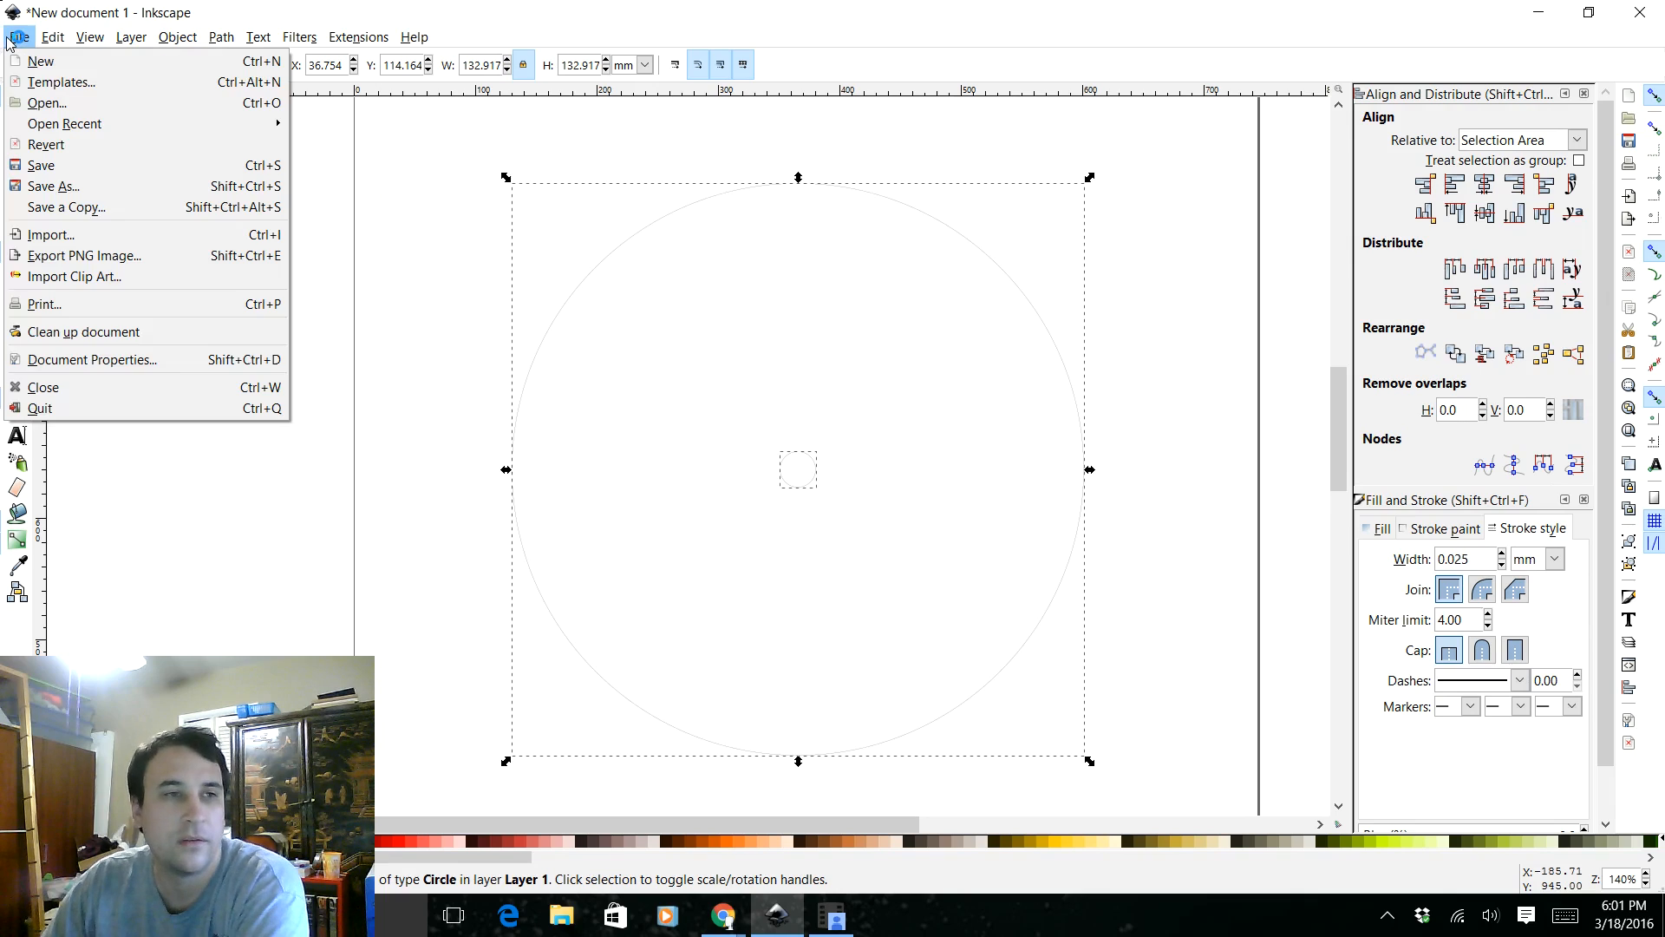
# Set the document's default units to mm and expand the options for resizing the page to its content
pyautogui.click(83, 359)
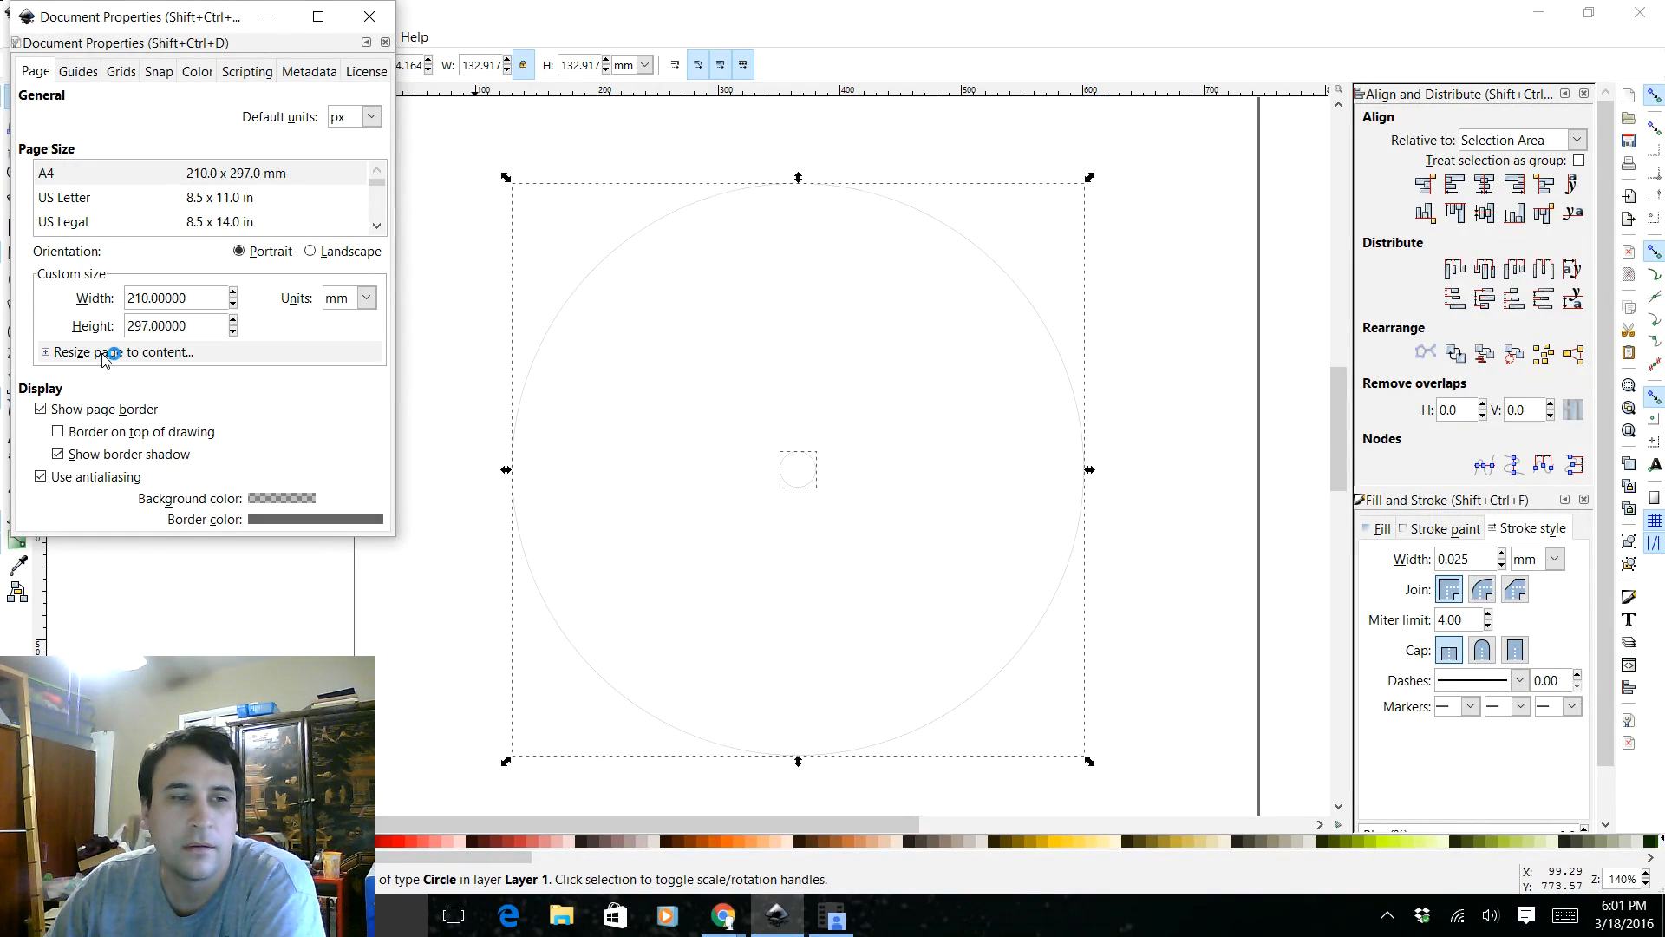
pyautogui.click(107, 353)
pyautogui.click(364, 119)
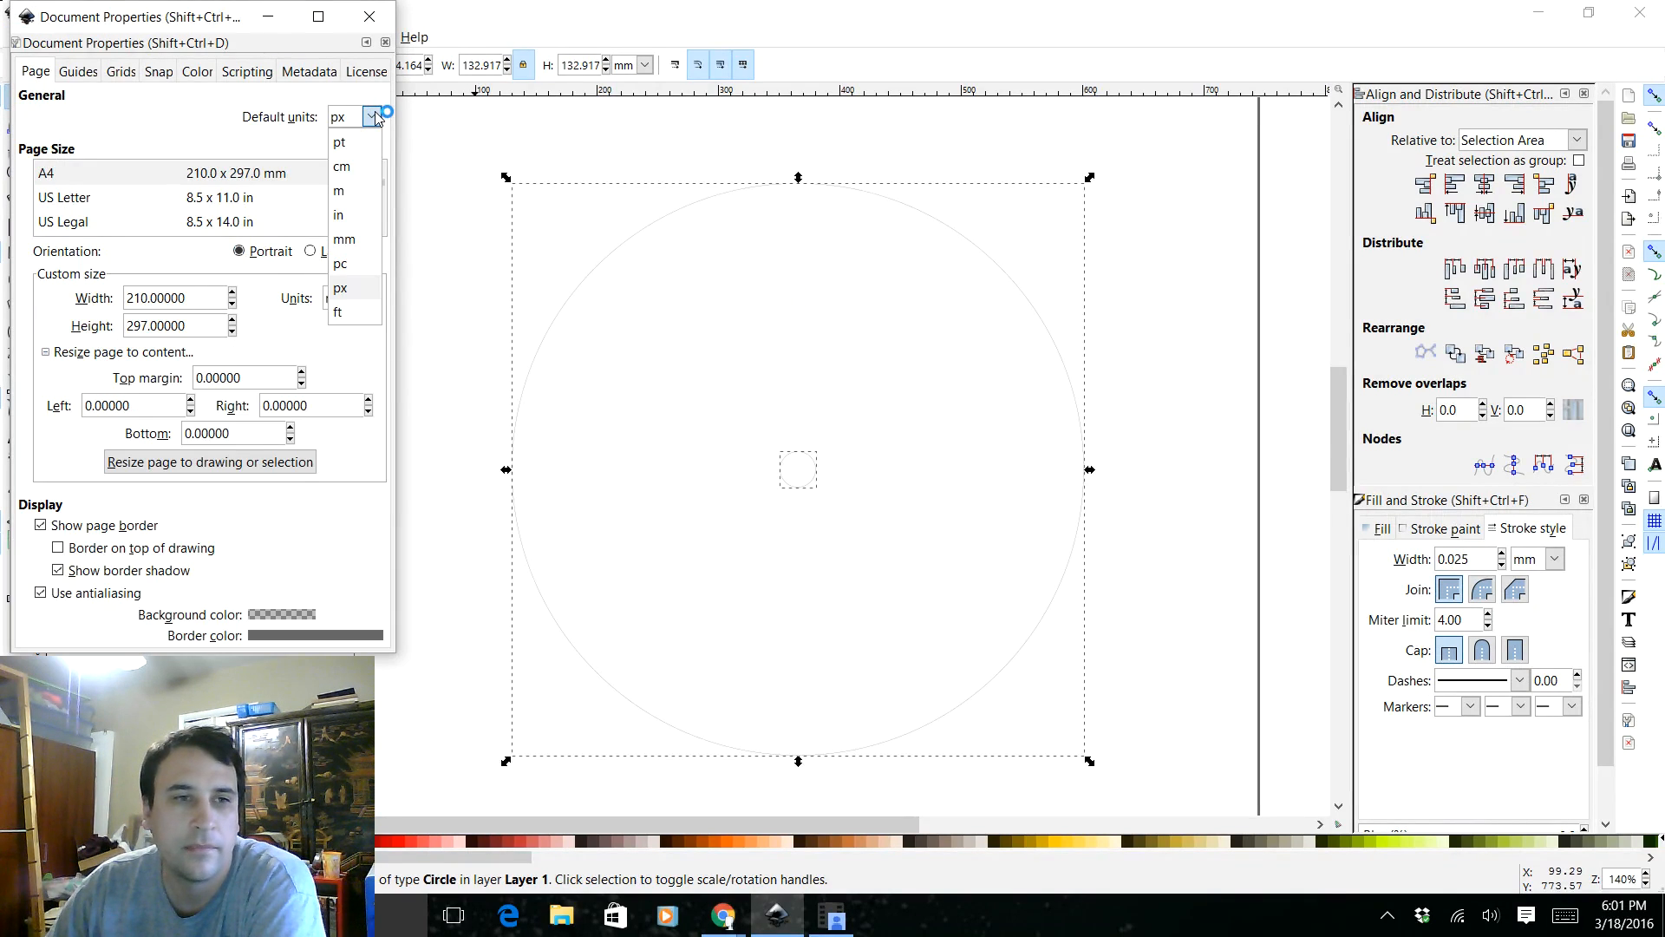
pyautogui.click(349, 139)
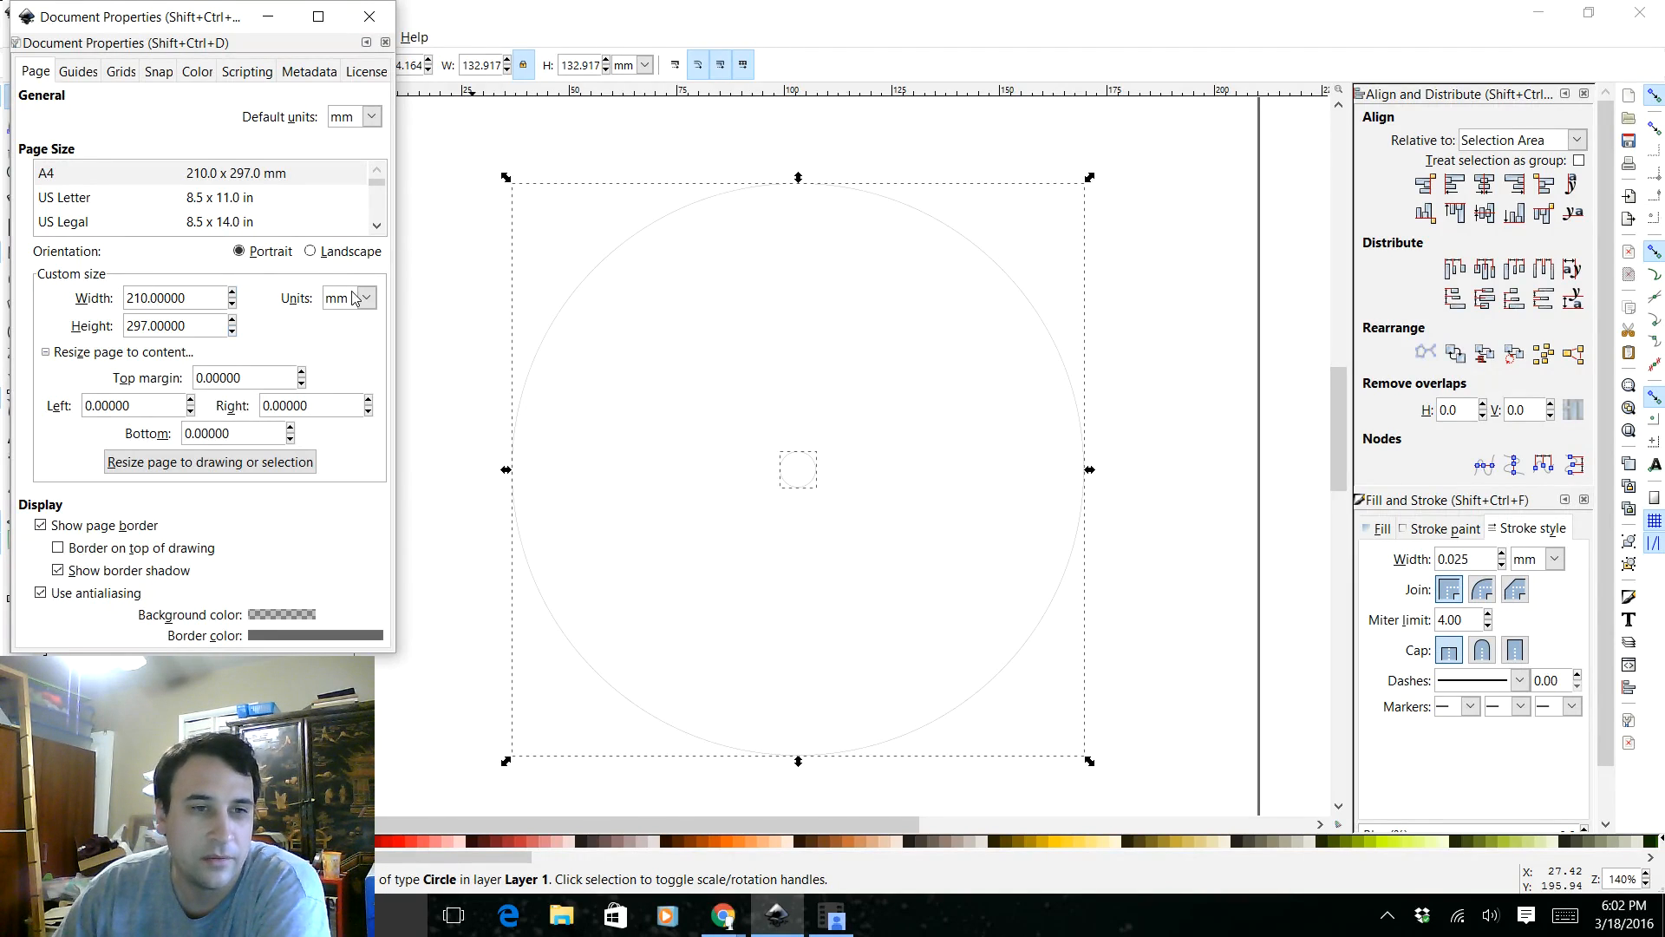
# Resize the page to the selected disc drawing and copy the new page width
pyautogui.click(200, 477)
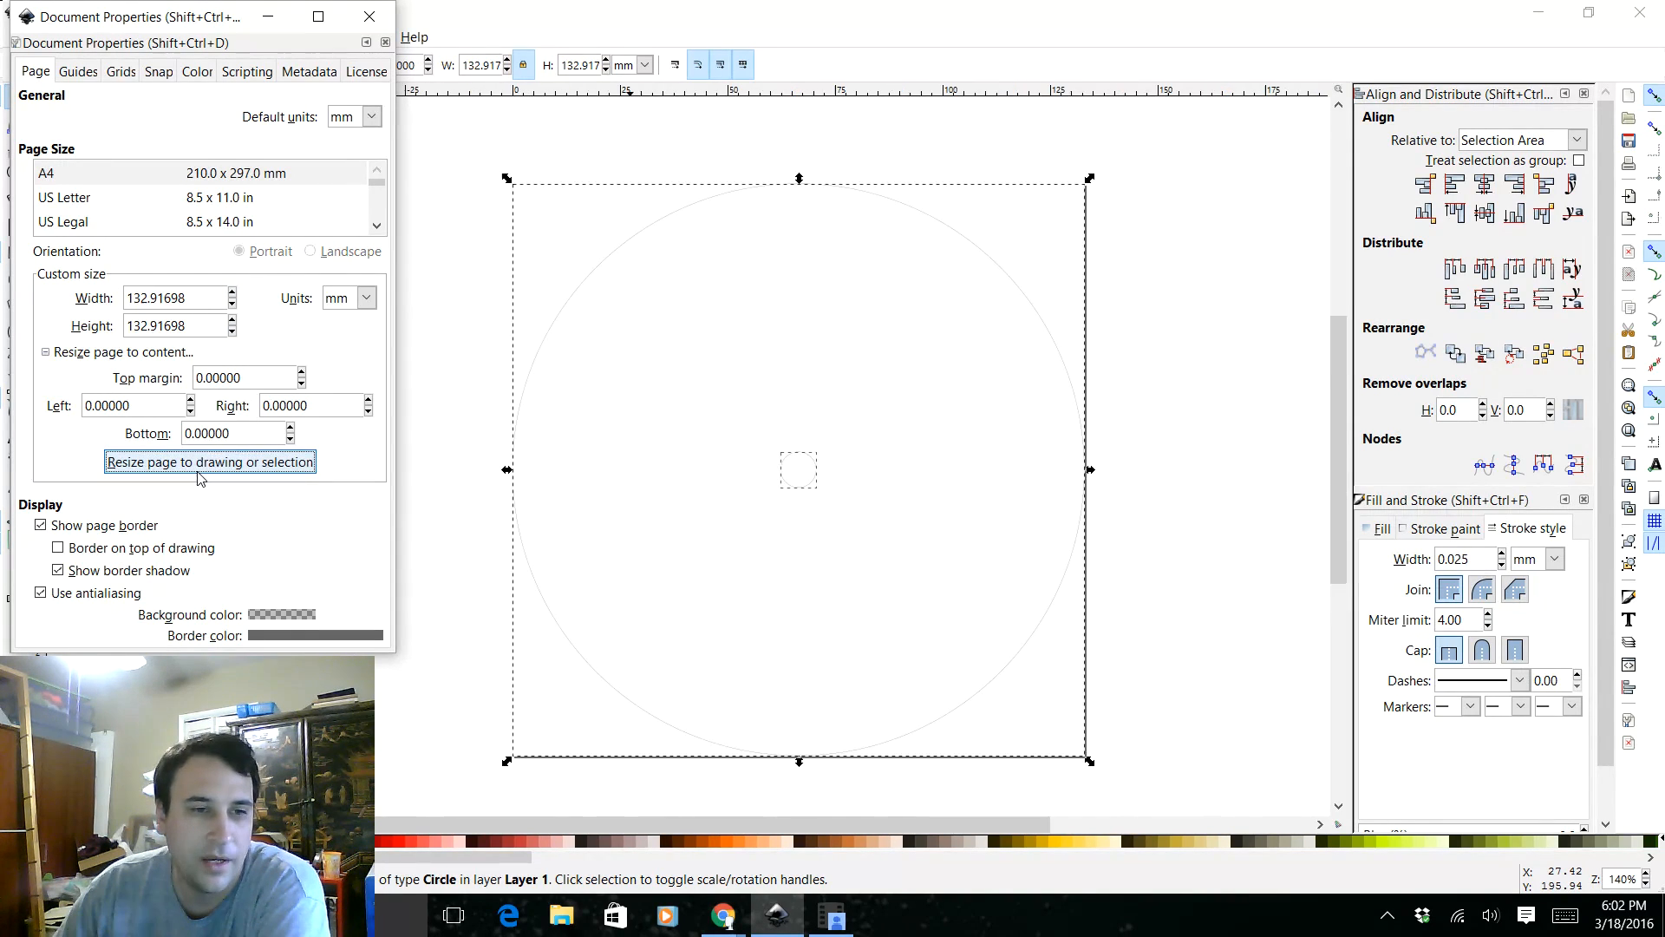
pyautogui.moveTo(188, 297); pyautogui.dragTo(115, 298)
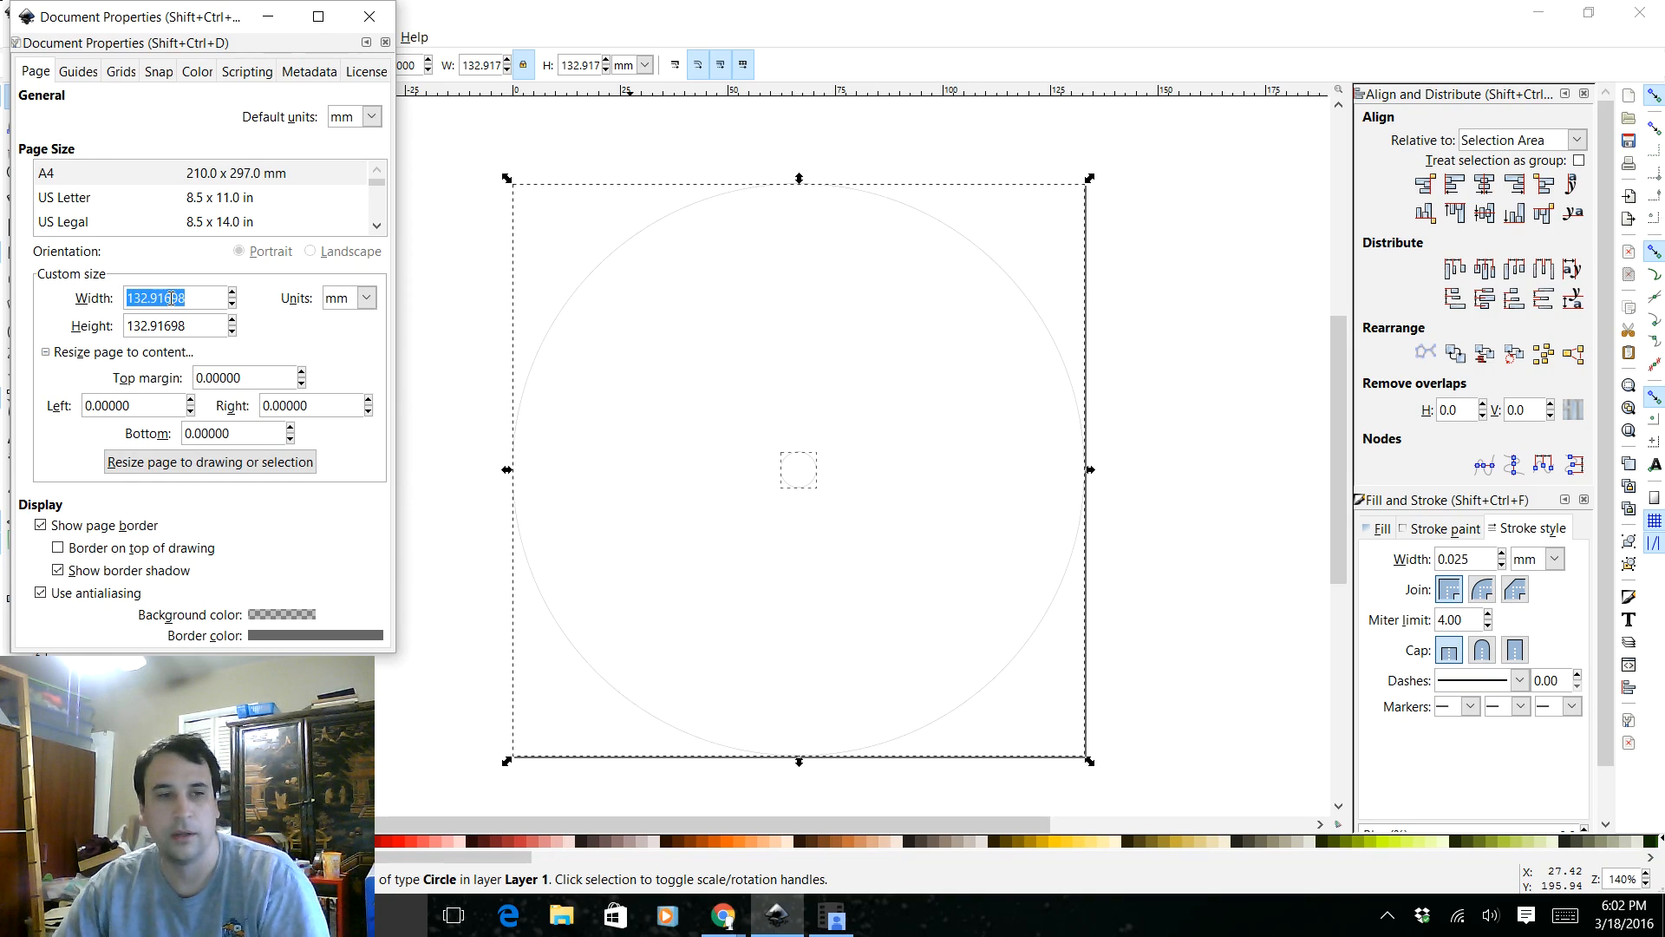
pyautogui.click(376, 21)
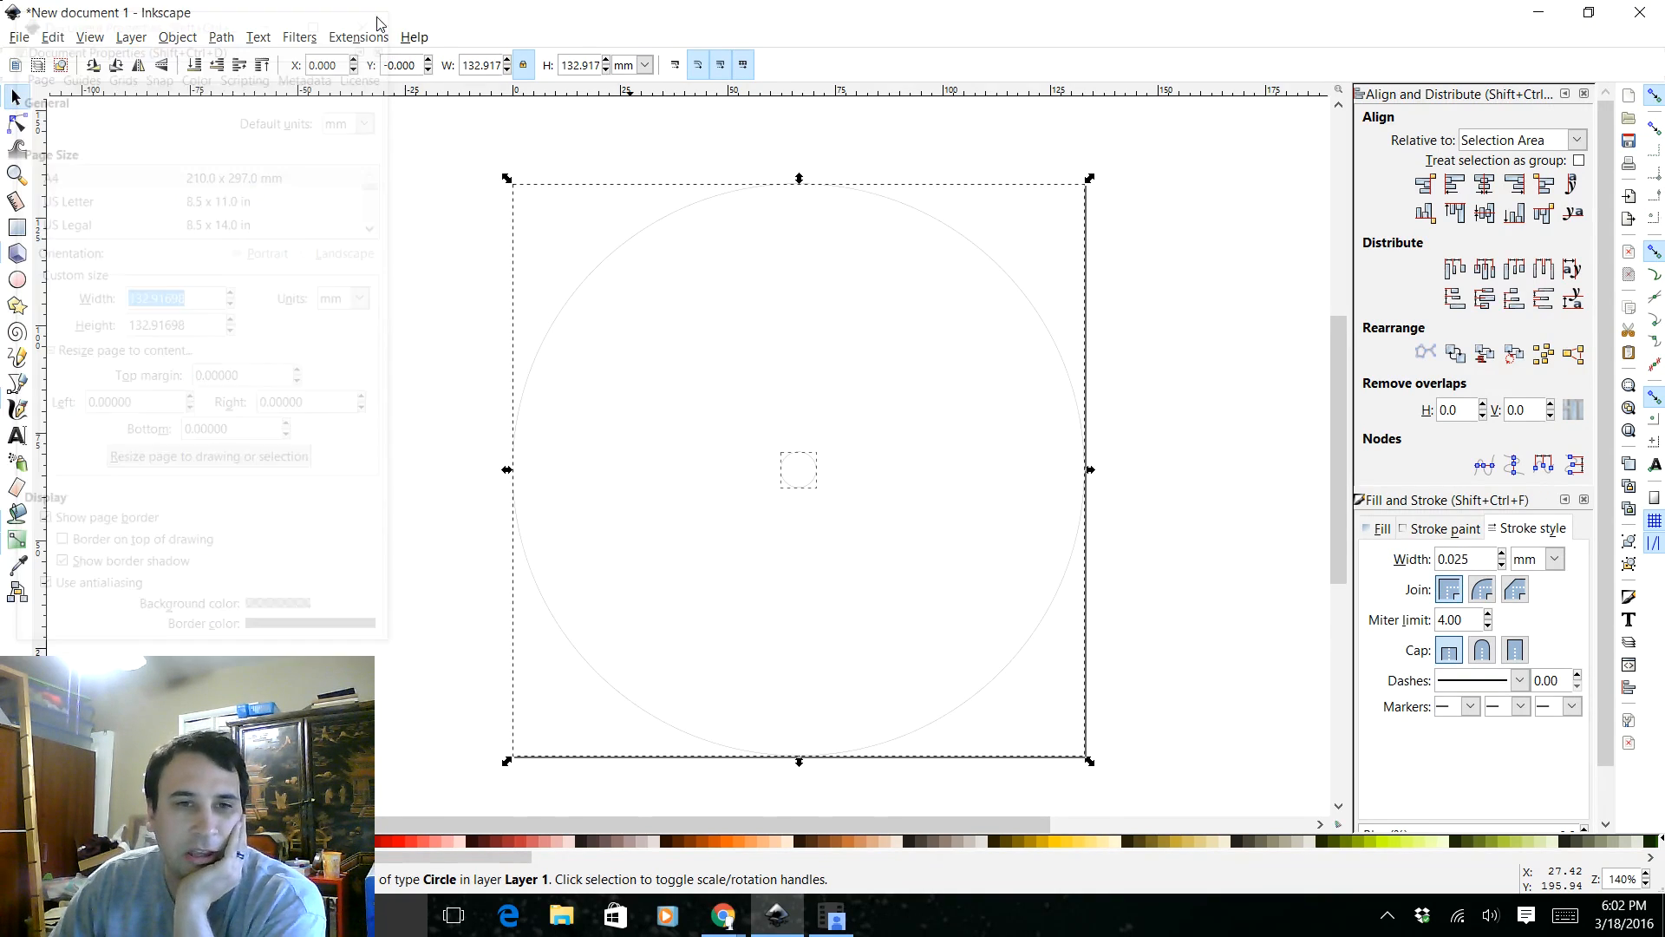
# Start saving the drawing under a new name in the Dropbox folder Projects/Laser Cutter/Toys/Bic Top
pyautogui.click(13, 38)
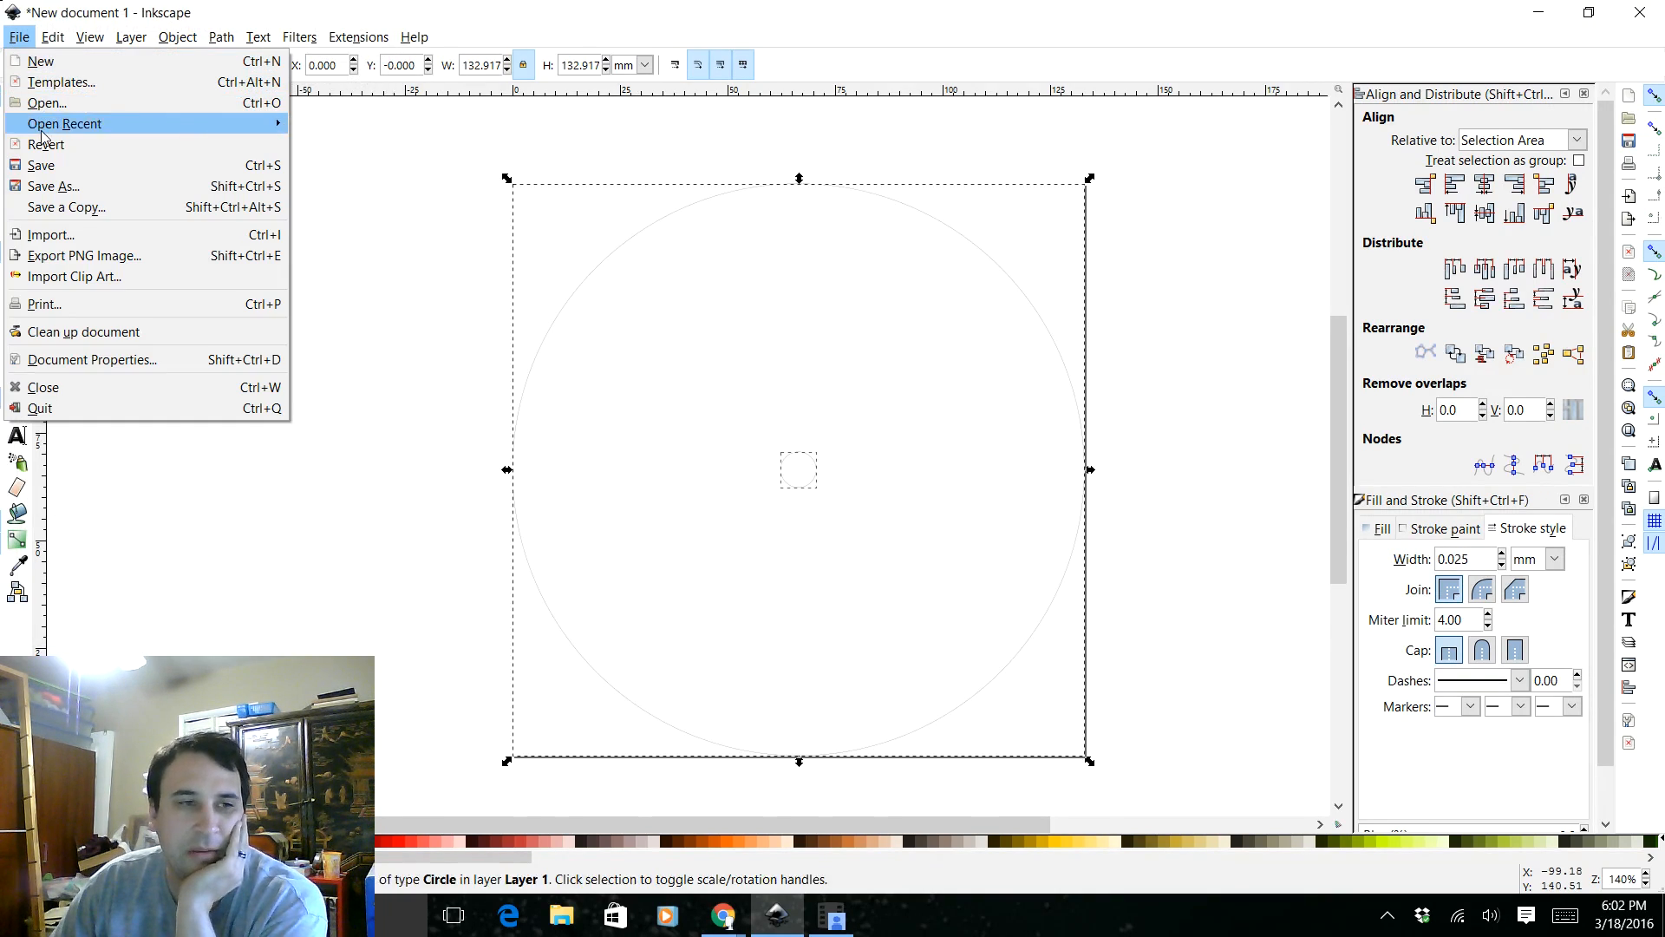
pyautogui.click(50, 185)
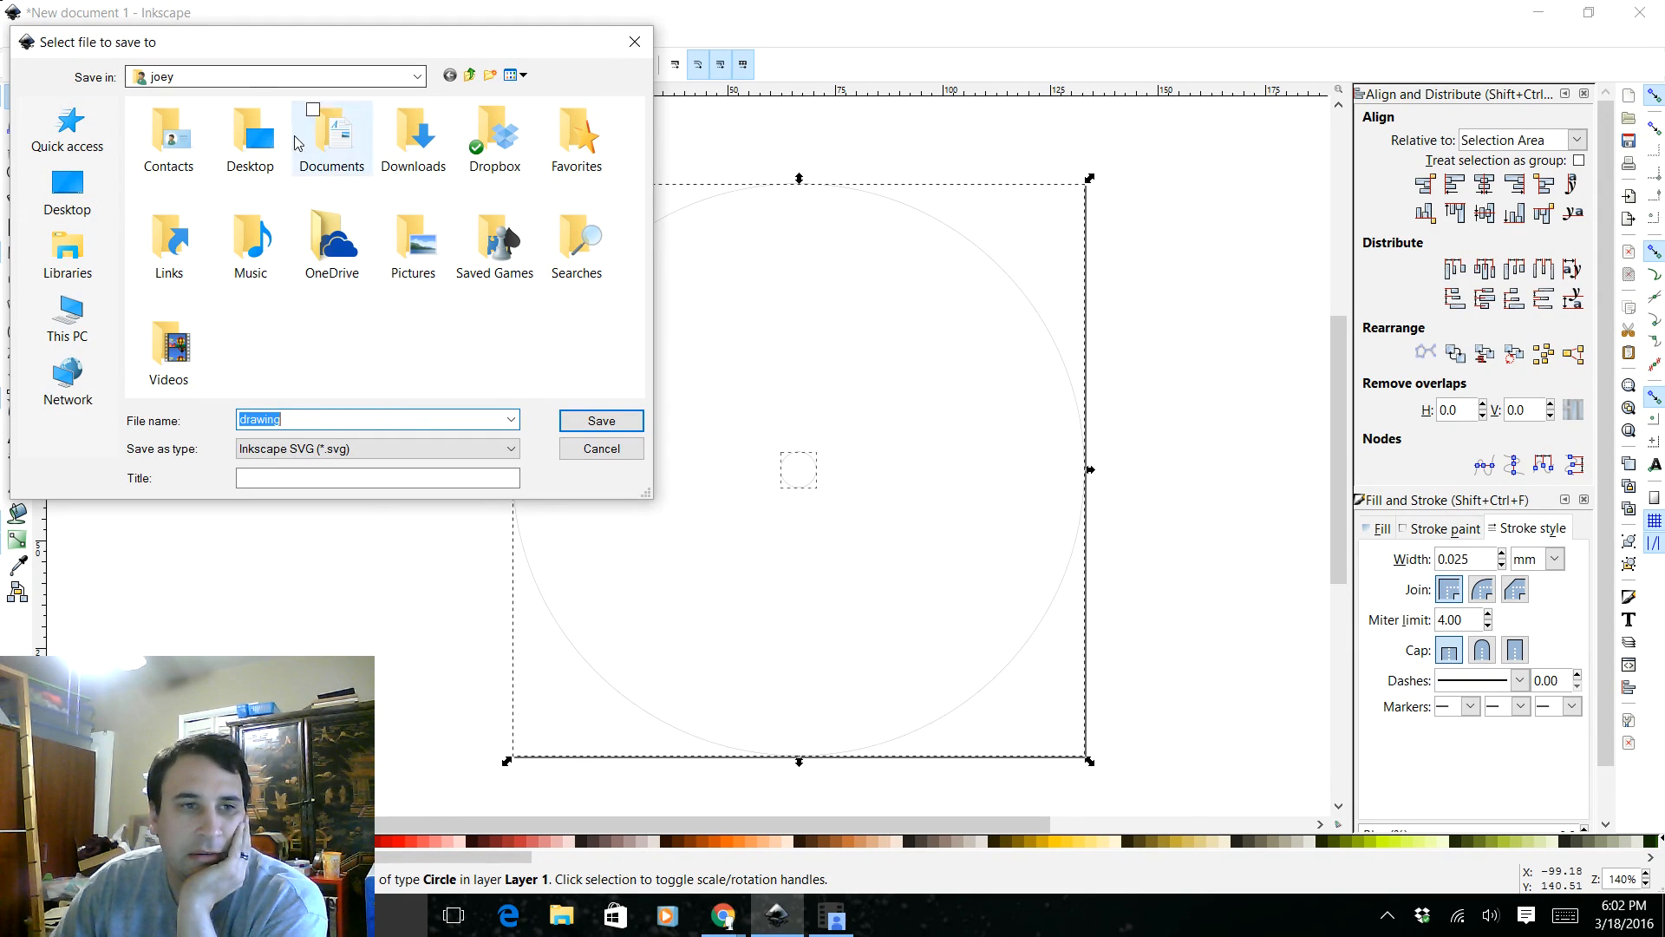
pyautogui.doubleClick(492, 139)
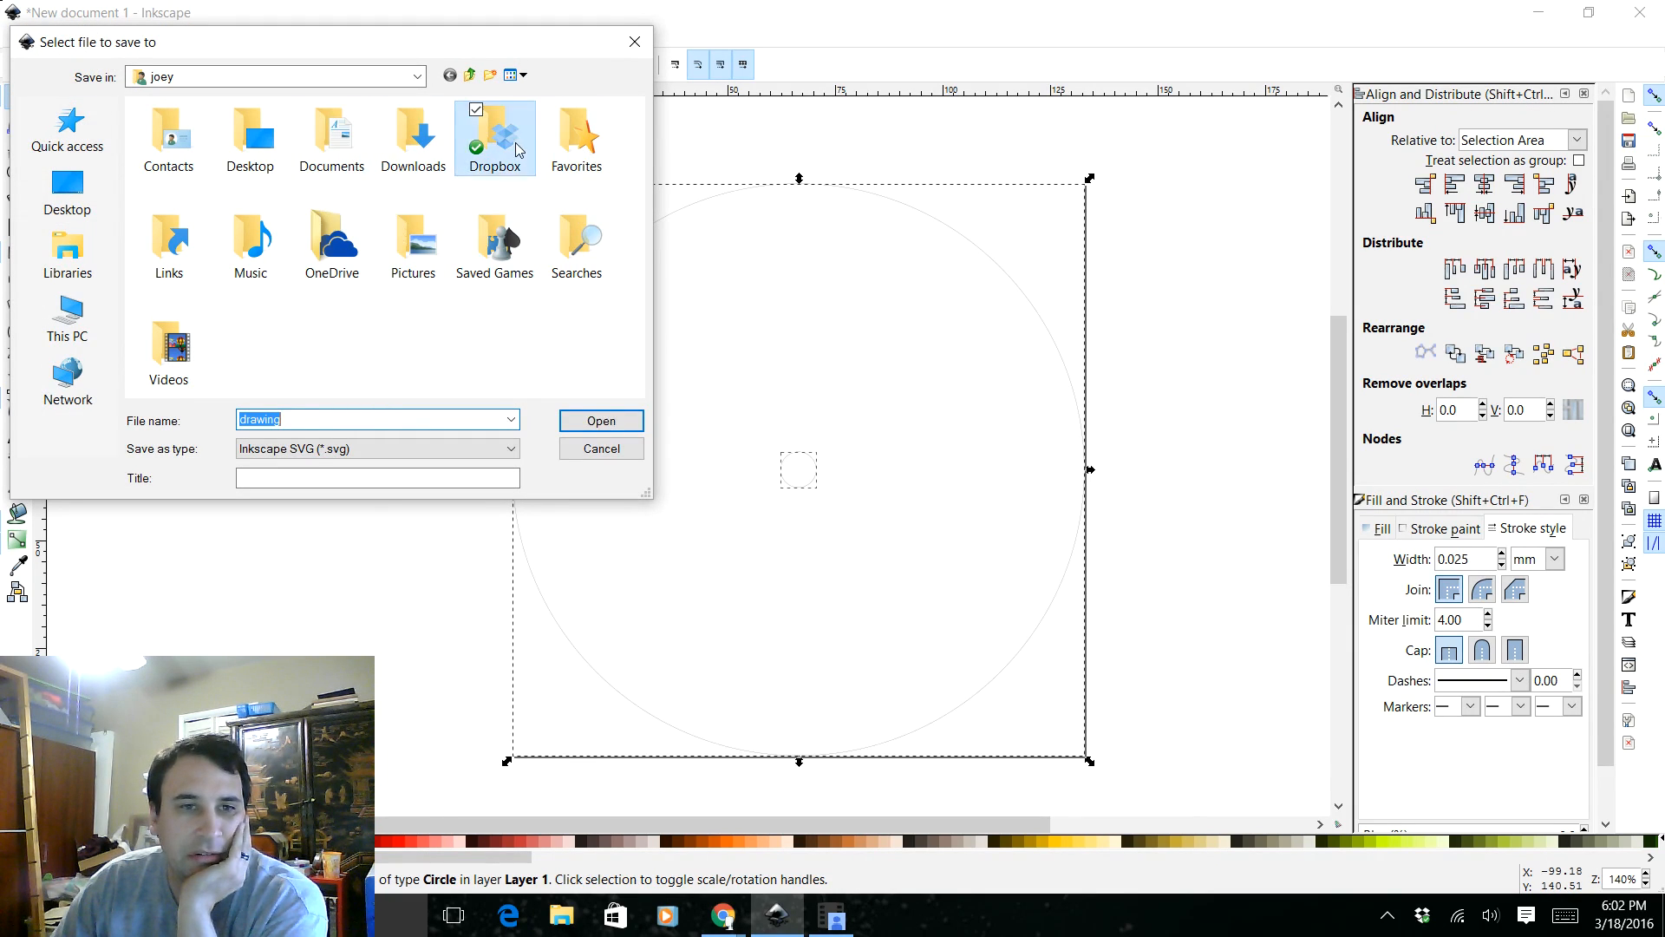
pyautogui.scroll(-7, 297, 205)
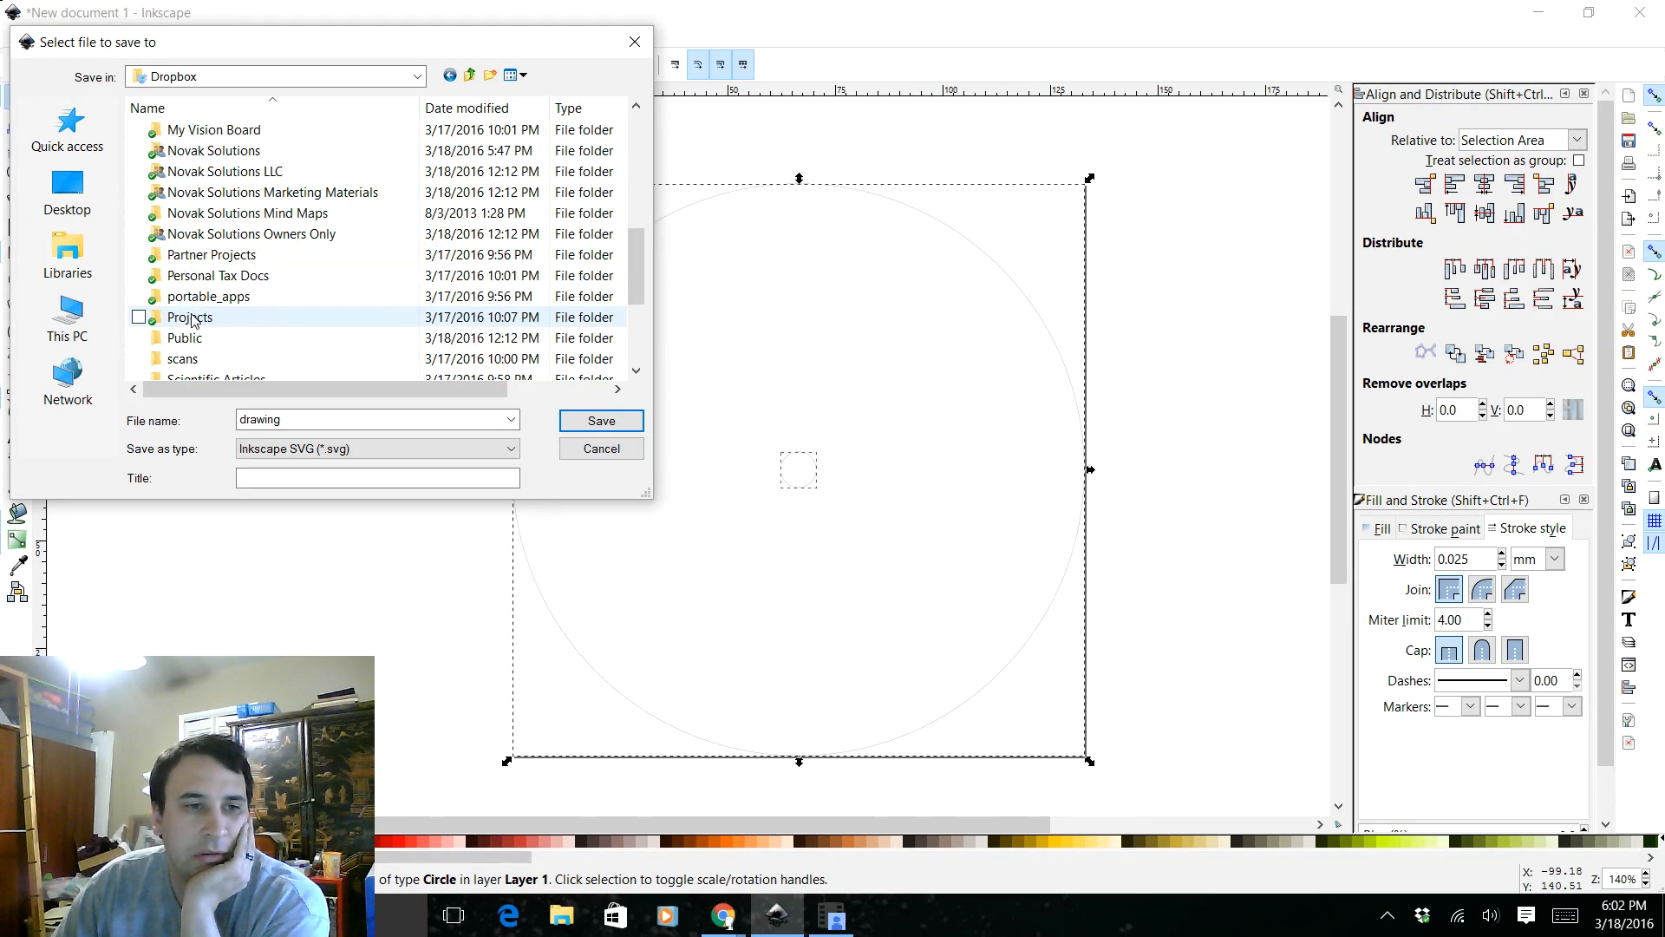
pyautogui.doubleClick(200, 319)
pyautogui.scroll(-3, 198, 318)
pyautogui.scroll(1, 204, 278)
pyautogui.click(214, 151)
pyautogui.doubleClick(214, 151)
pyautogui.click(196, 250)
pyautogui.doubleClick(196, 250)
pyautogui.doubleClick(209, 130)
# Save the drawing as an Enhanced Metafile (*.emf) named "Simple Disc Top" with the default EMF output options
pyautogui.click(379, 448)
pyautogui.scroll(3, 379, 521)
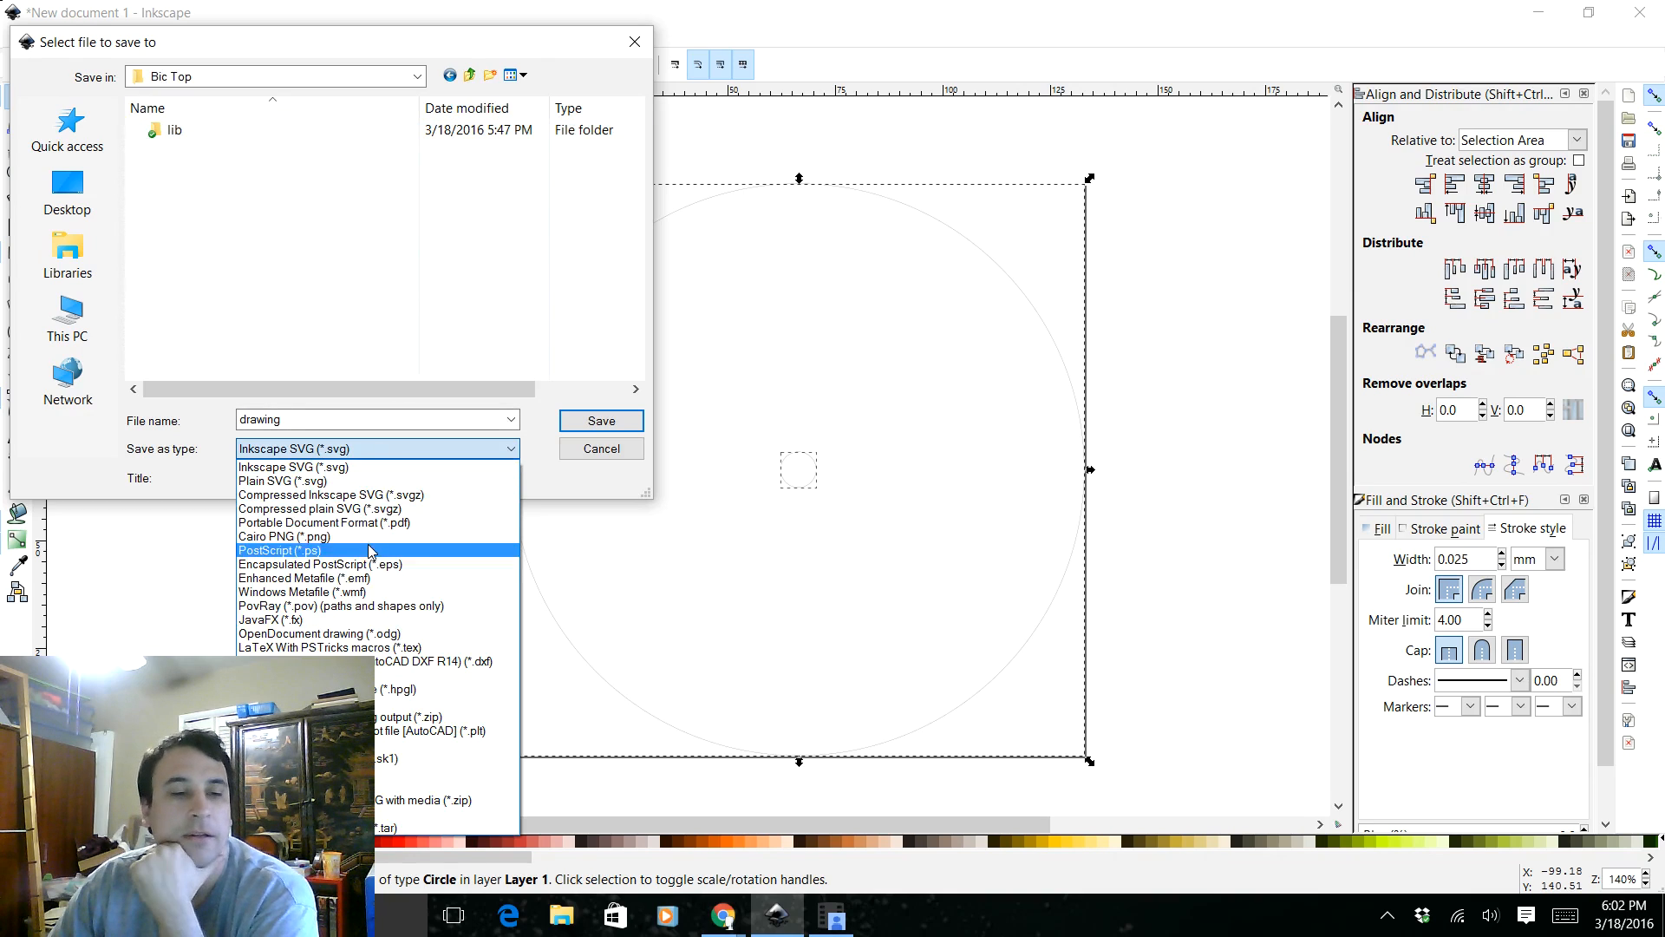
pyautogui.click(364, 569)
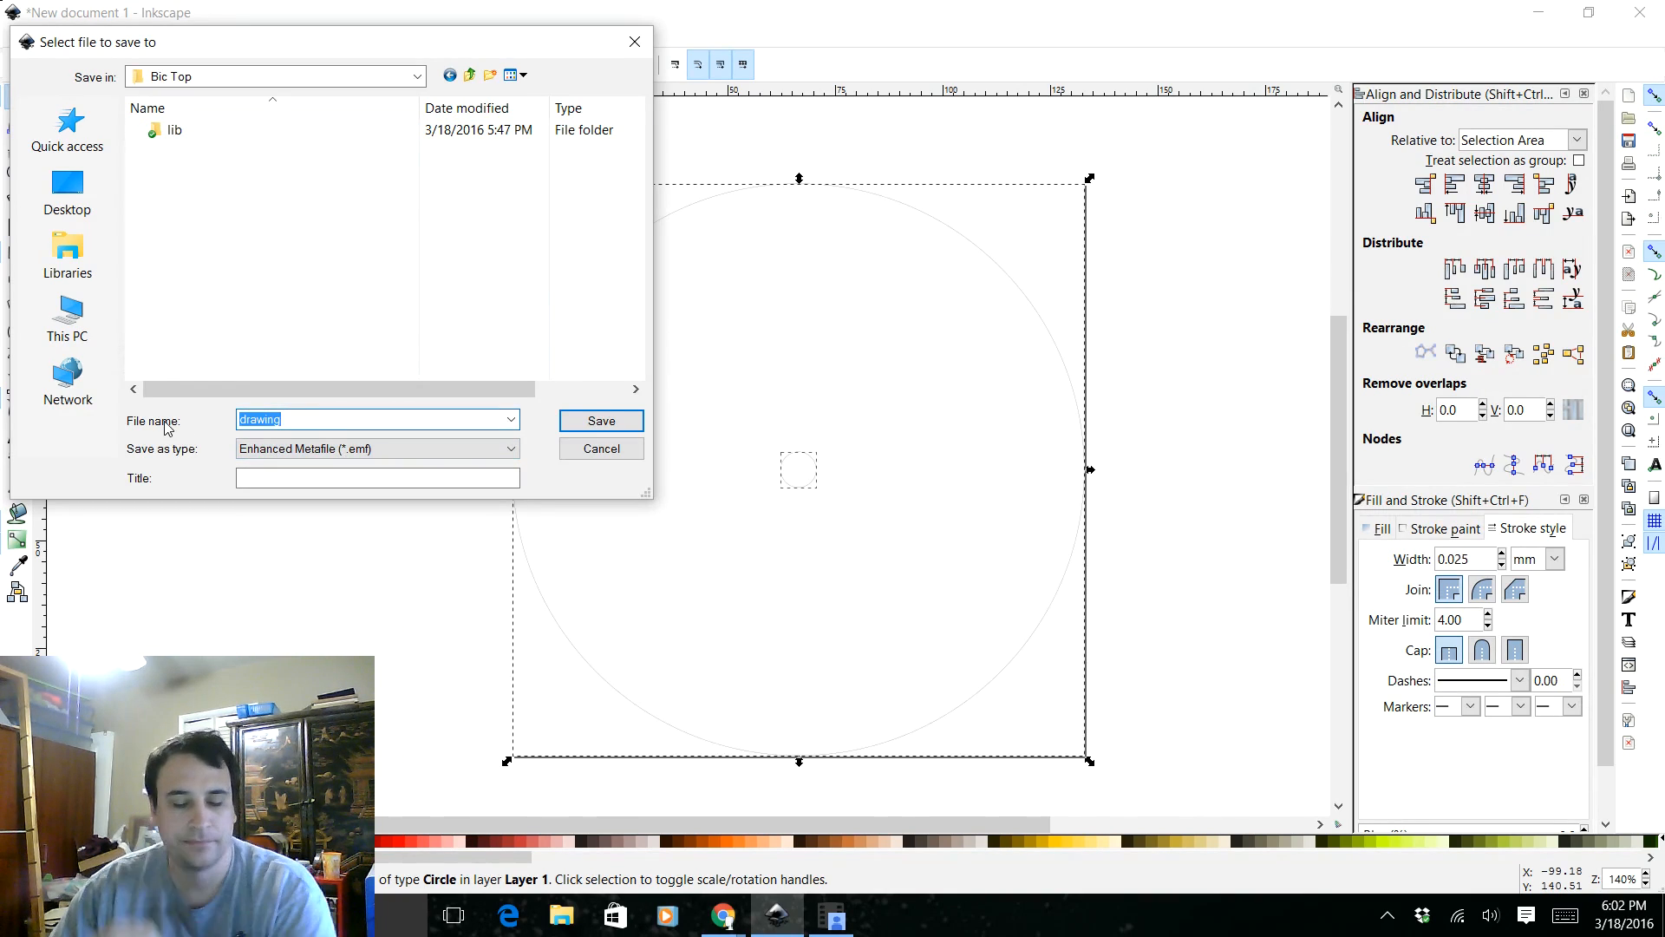
pyautogui.write('Simple')
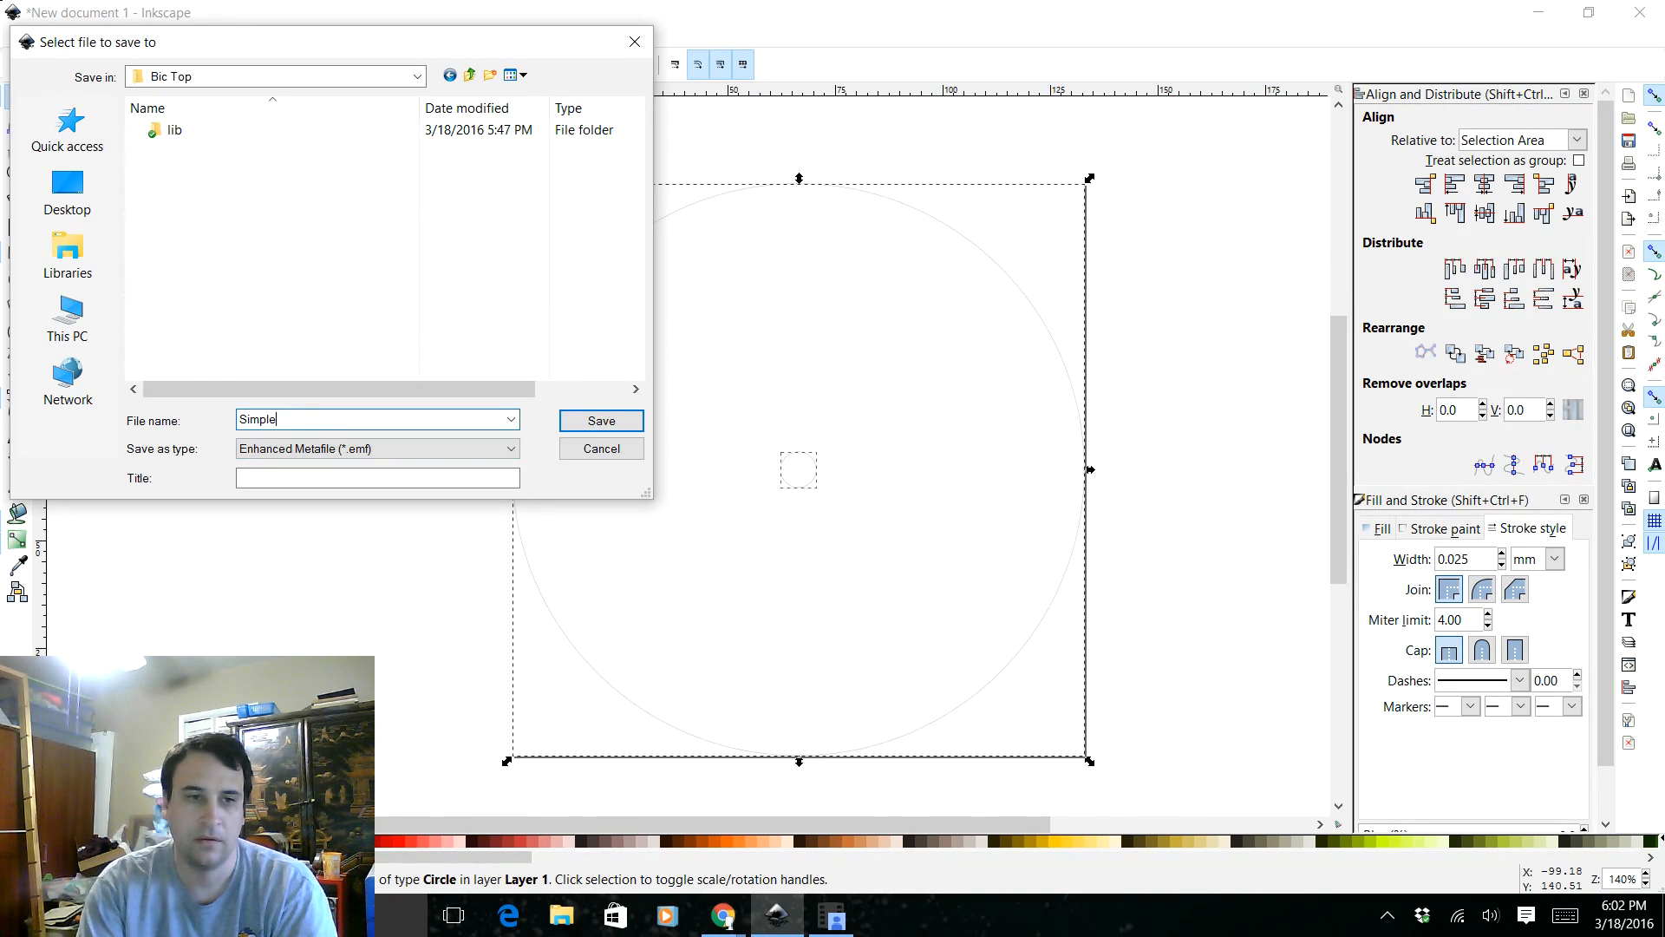
pyautogui.write(' Disc Top')
pyautogui.click(600, 422)
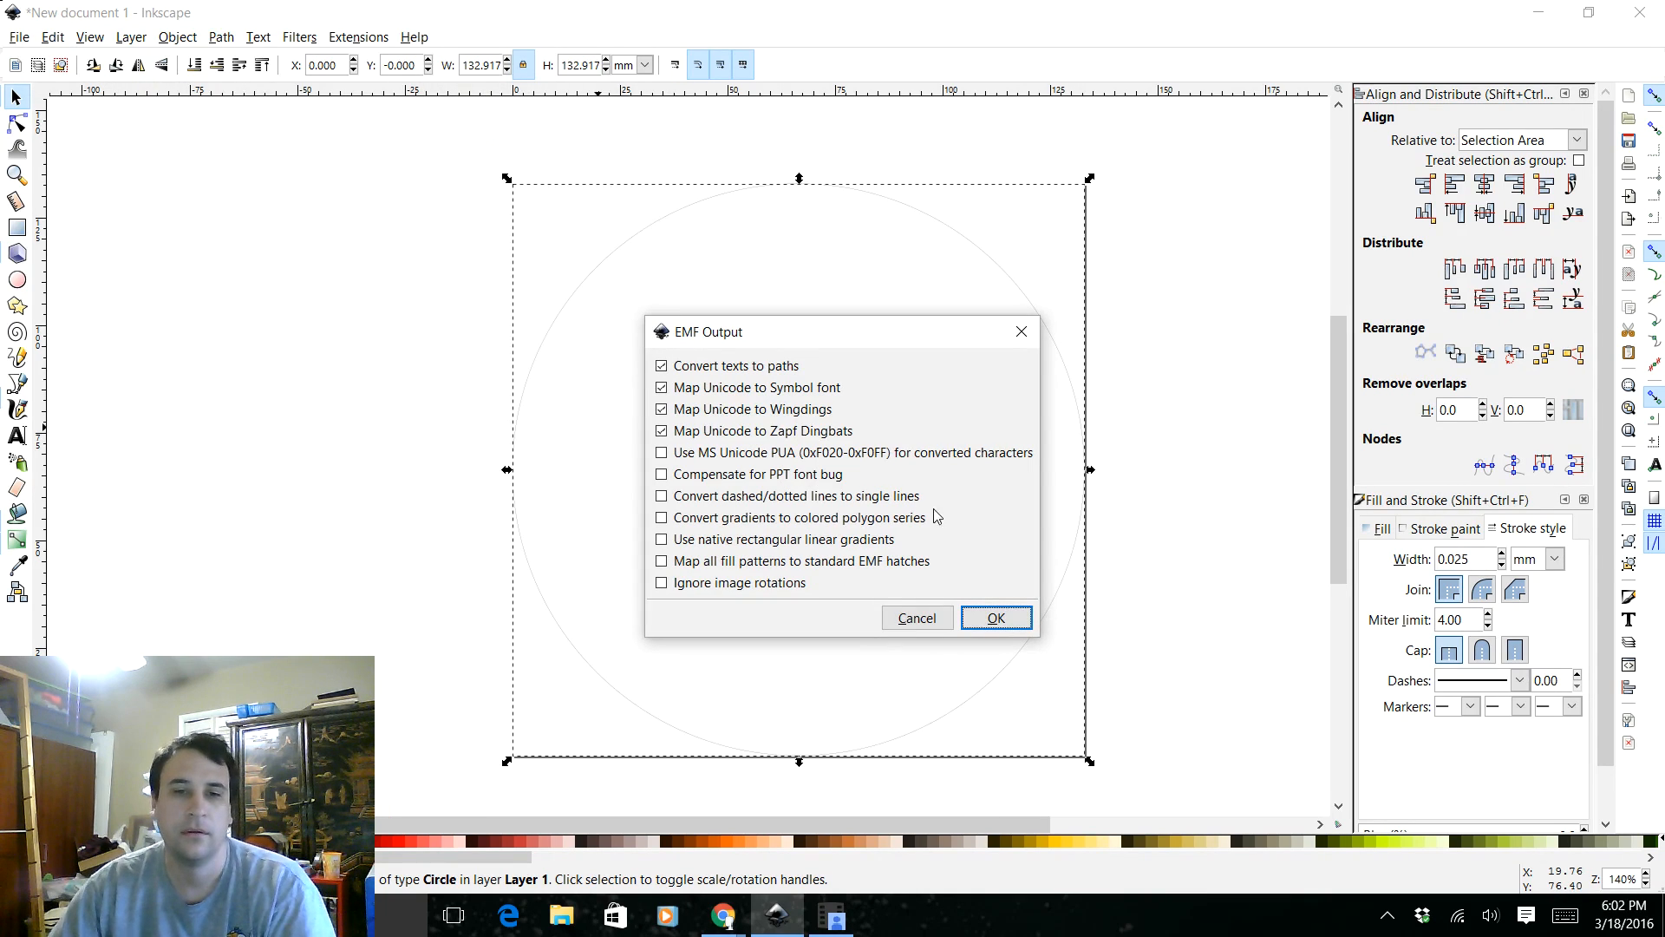
pyautogui.click(995, 618)
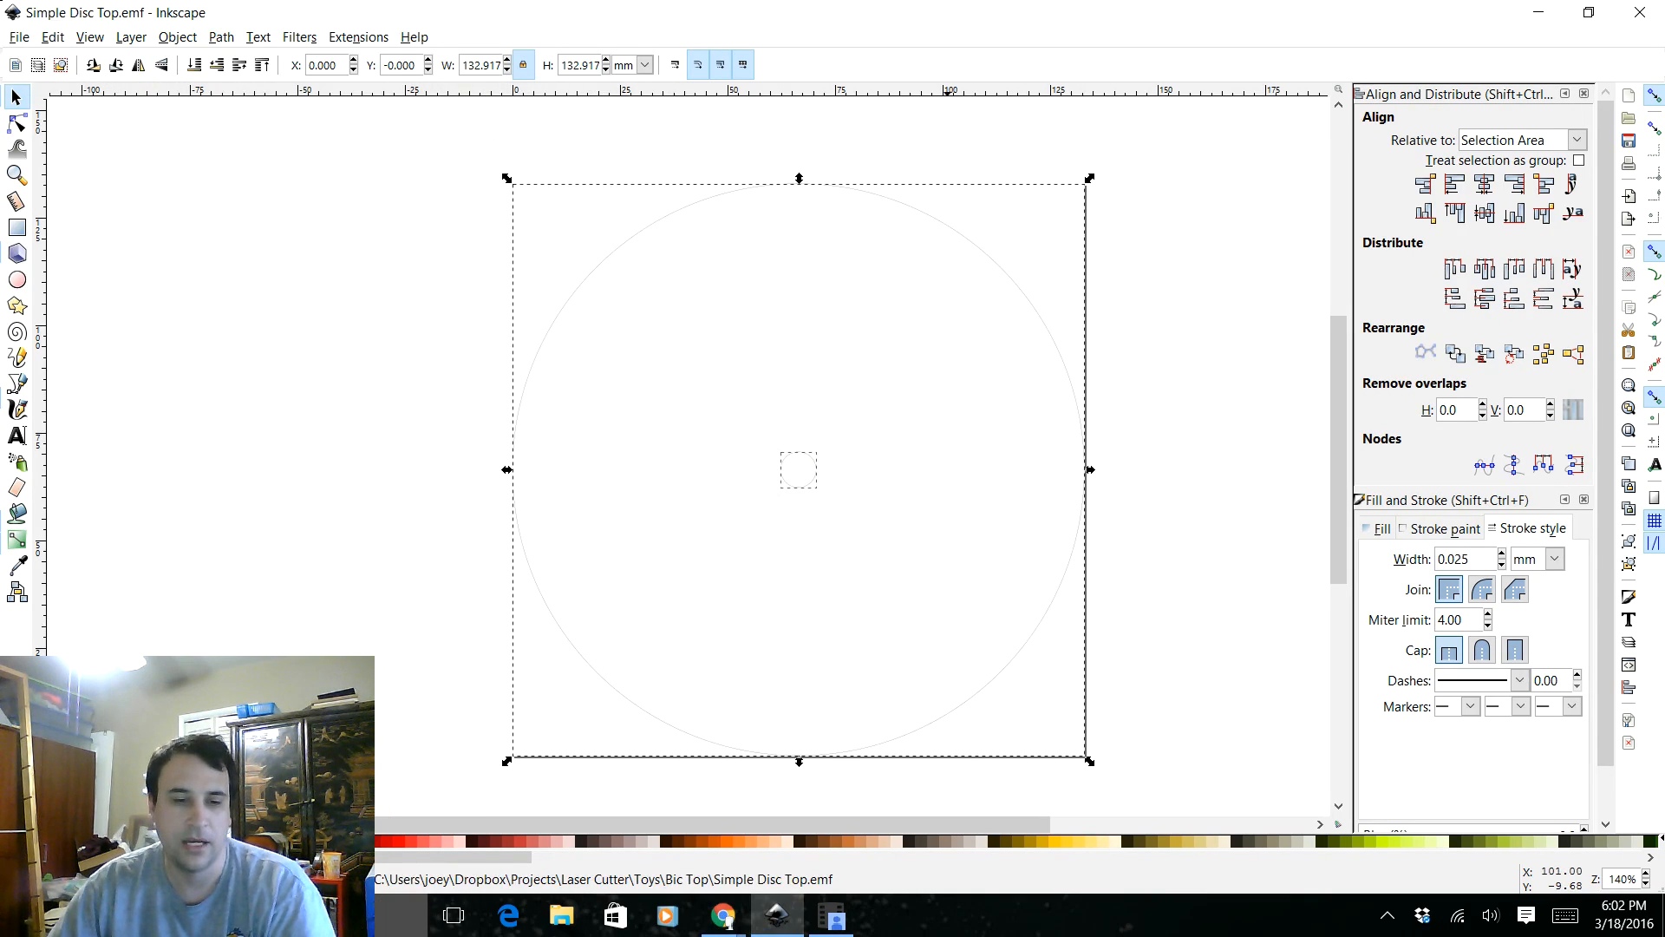
# Find and launch LaserDRW 2013.02
pyautogui.click(21, 915)
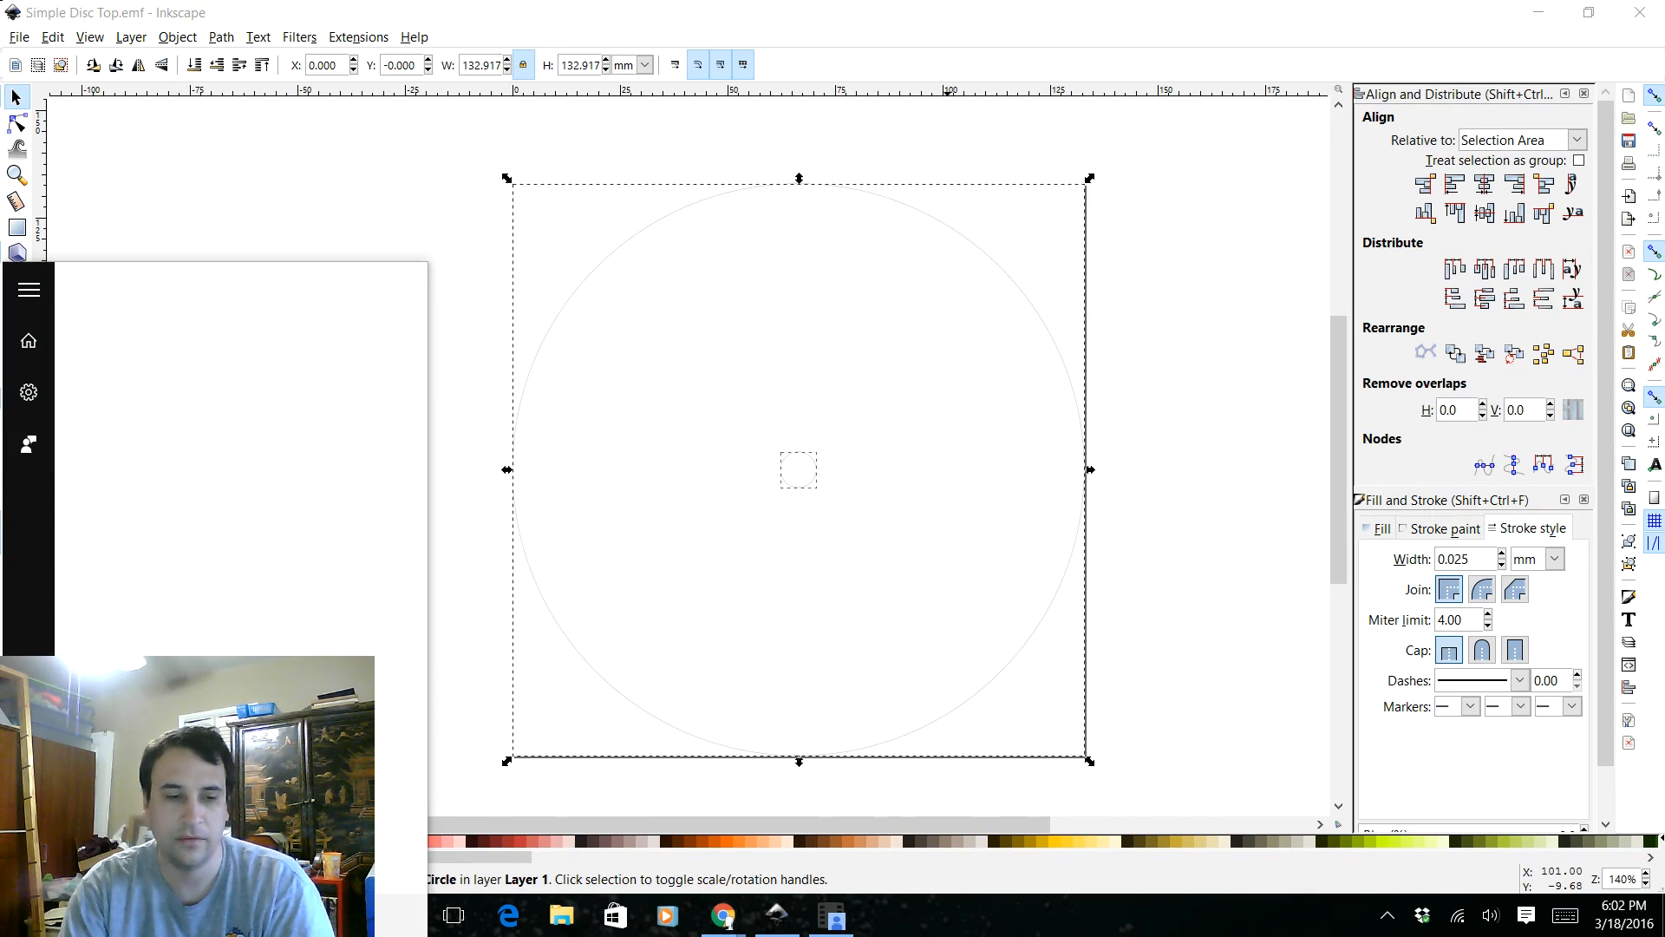
pyautogui.write('laserdrw')
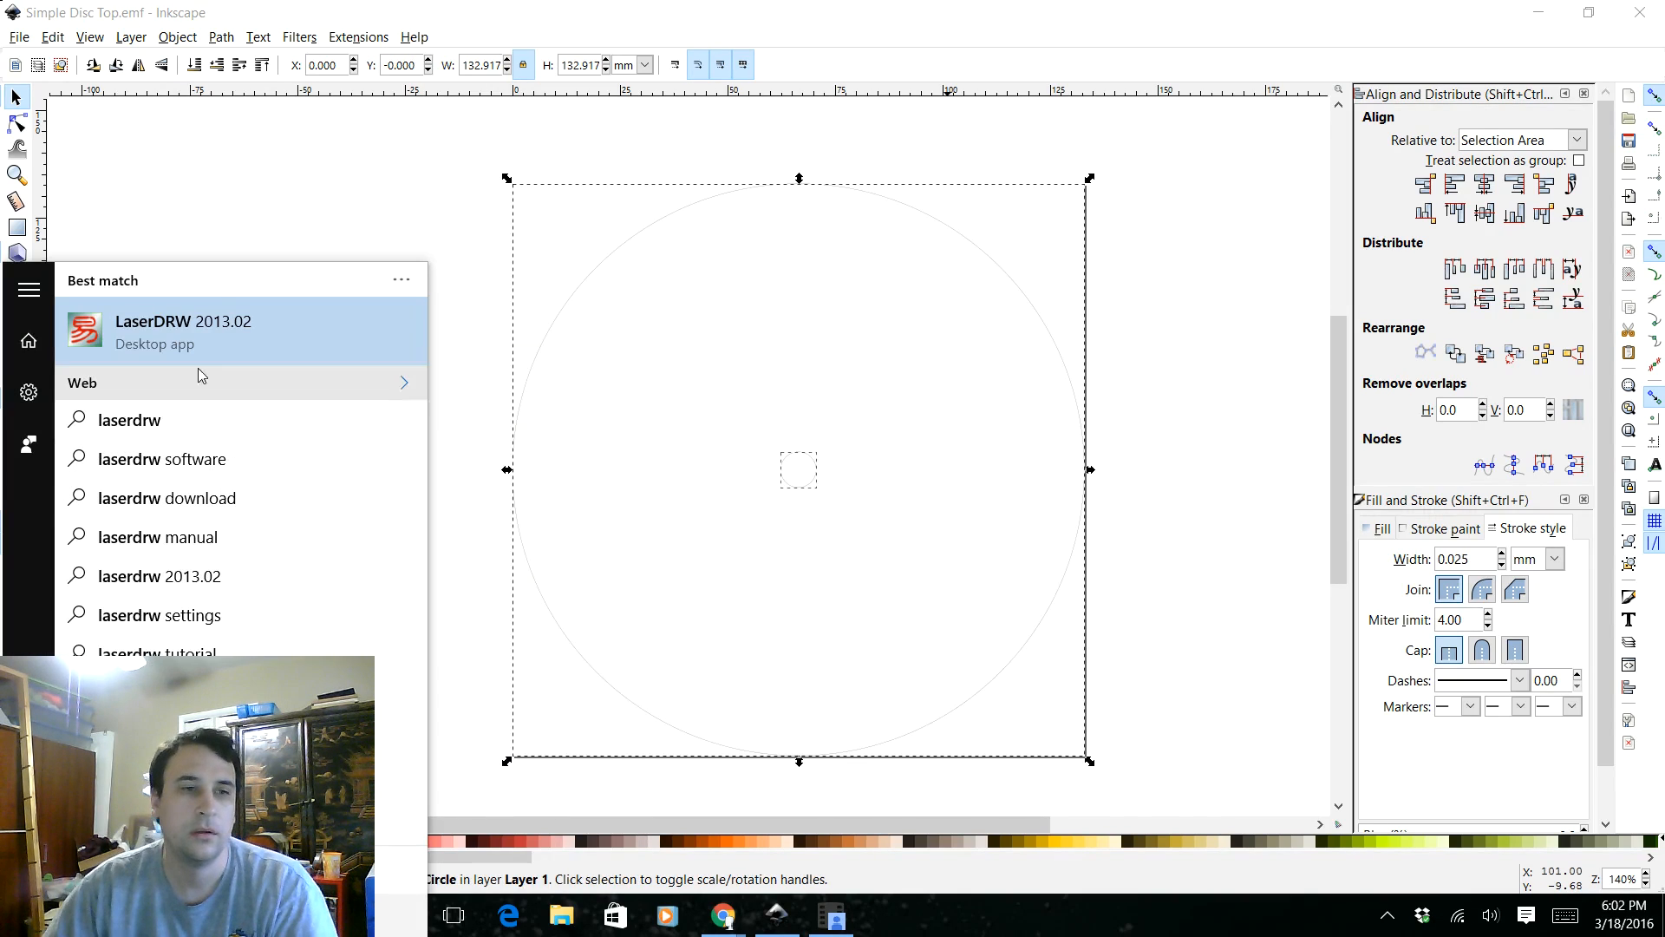
pyautogui.click(221, 306)
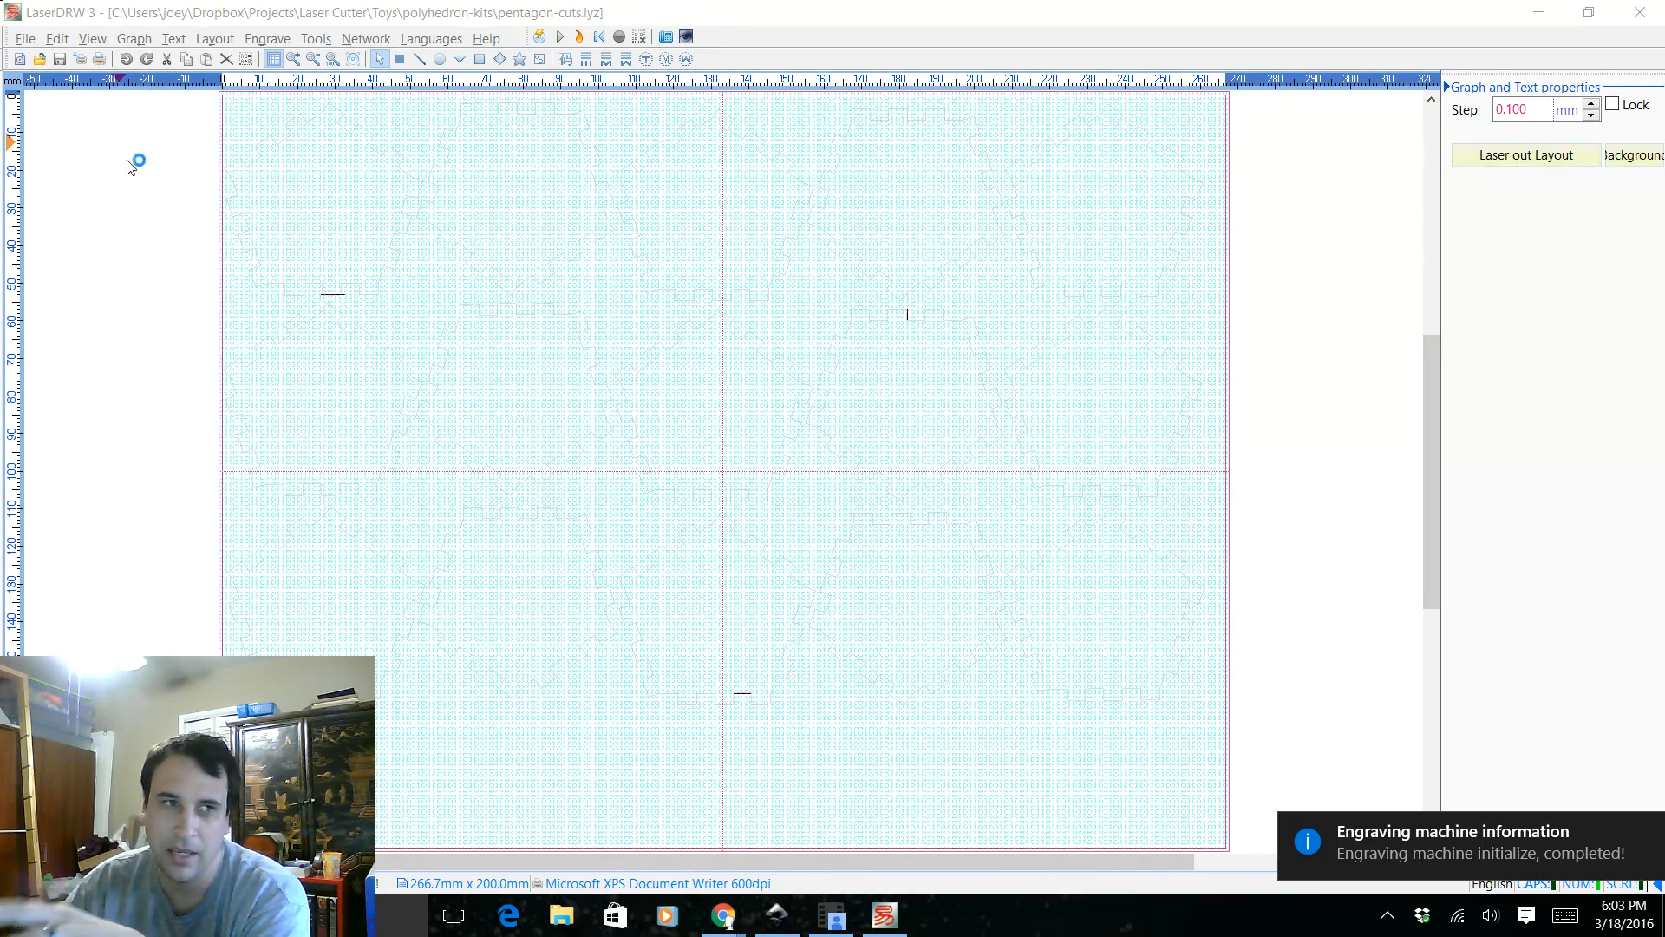
# Open the Simple Disc Top file from the Toys/Bic Top folder
pyautogui.click(25, 39)
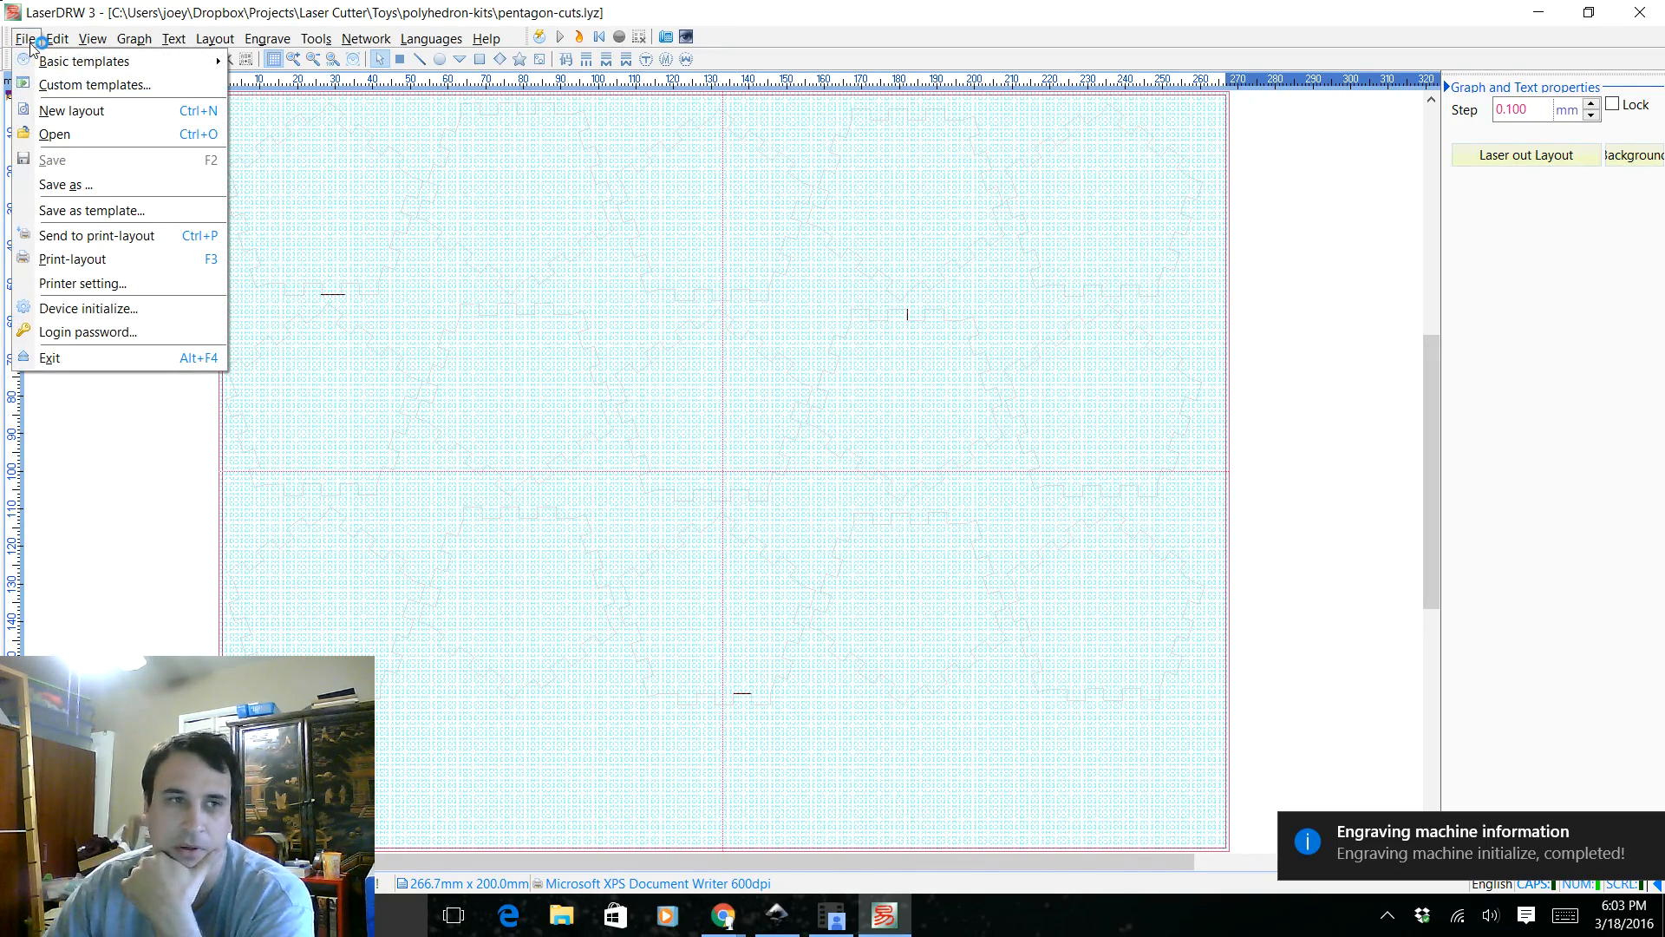
pyautogui.click(45, 112)
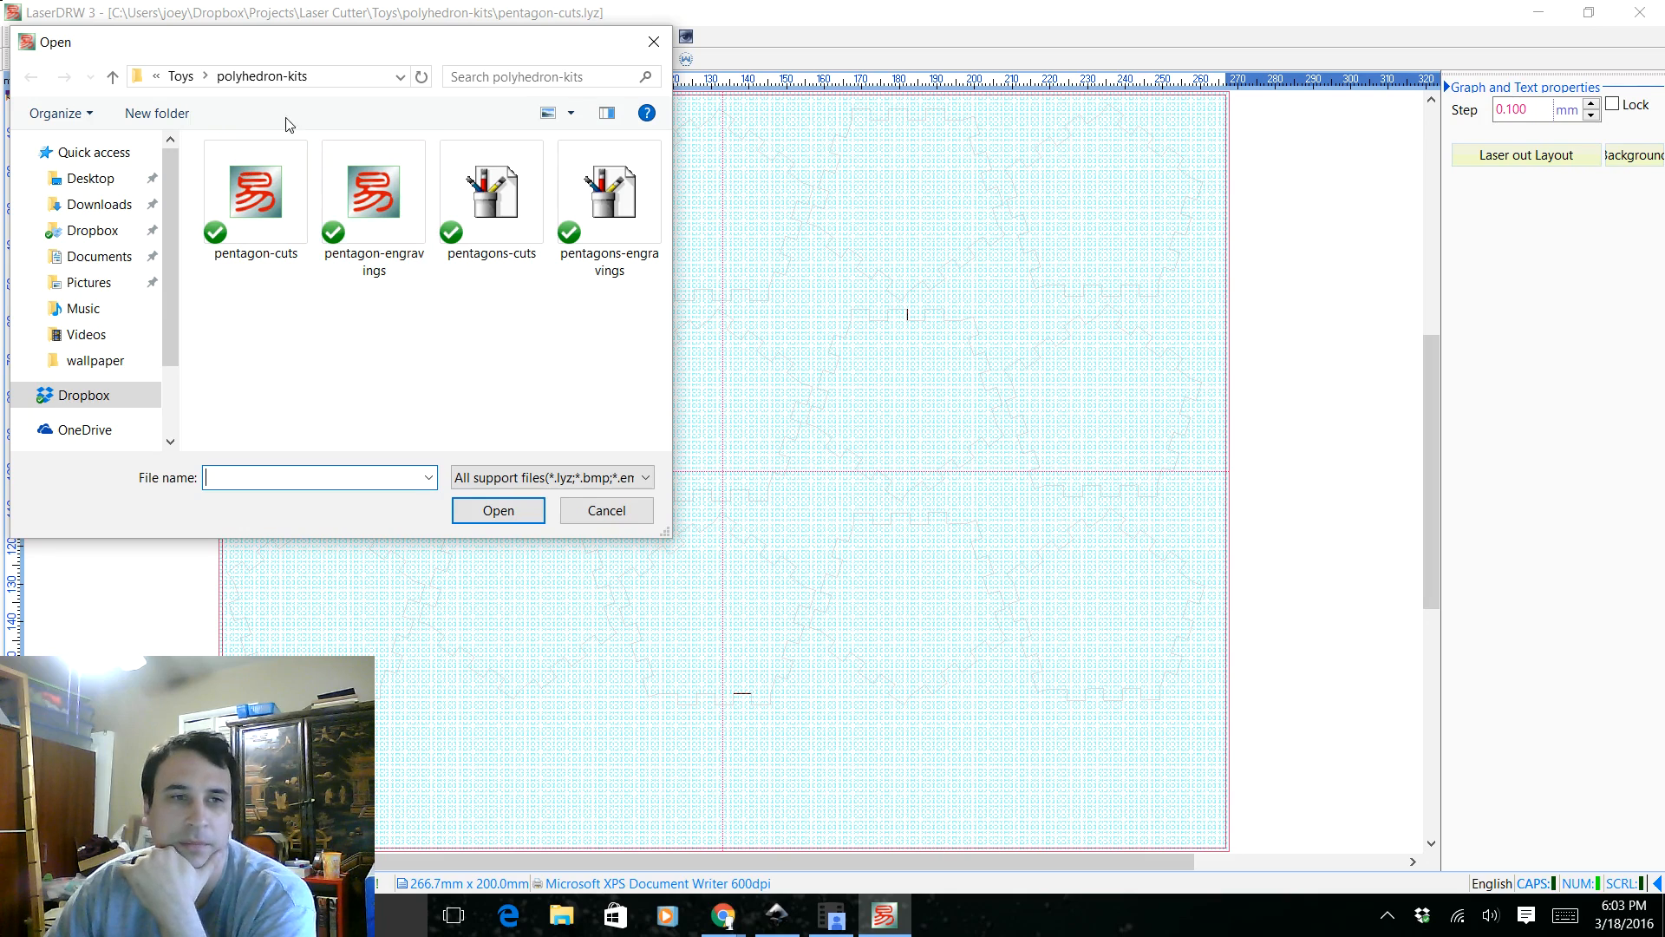
pyautogui.click(113, 77)
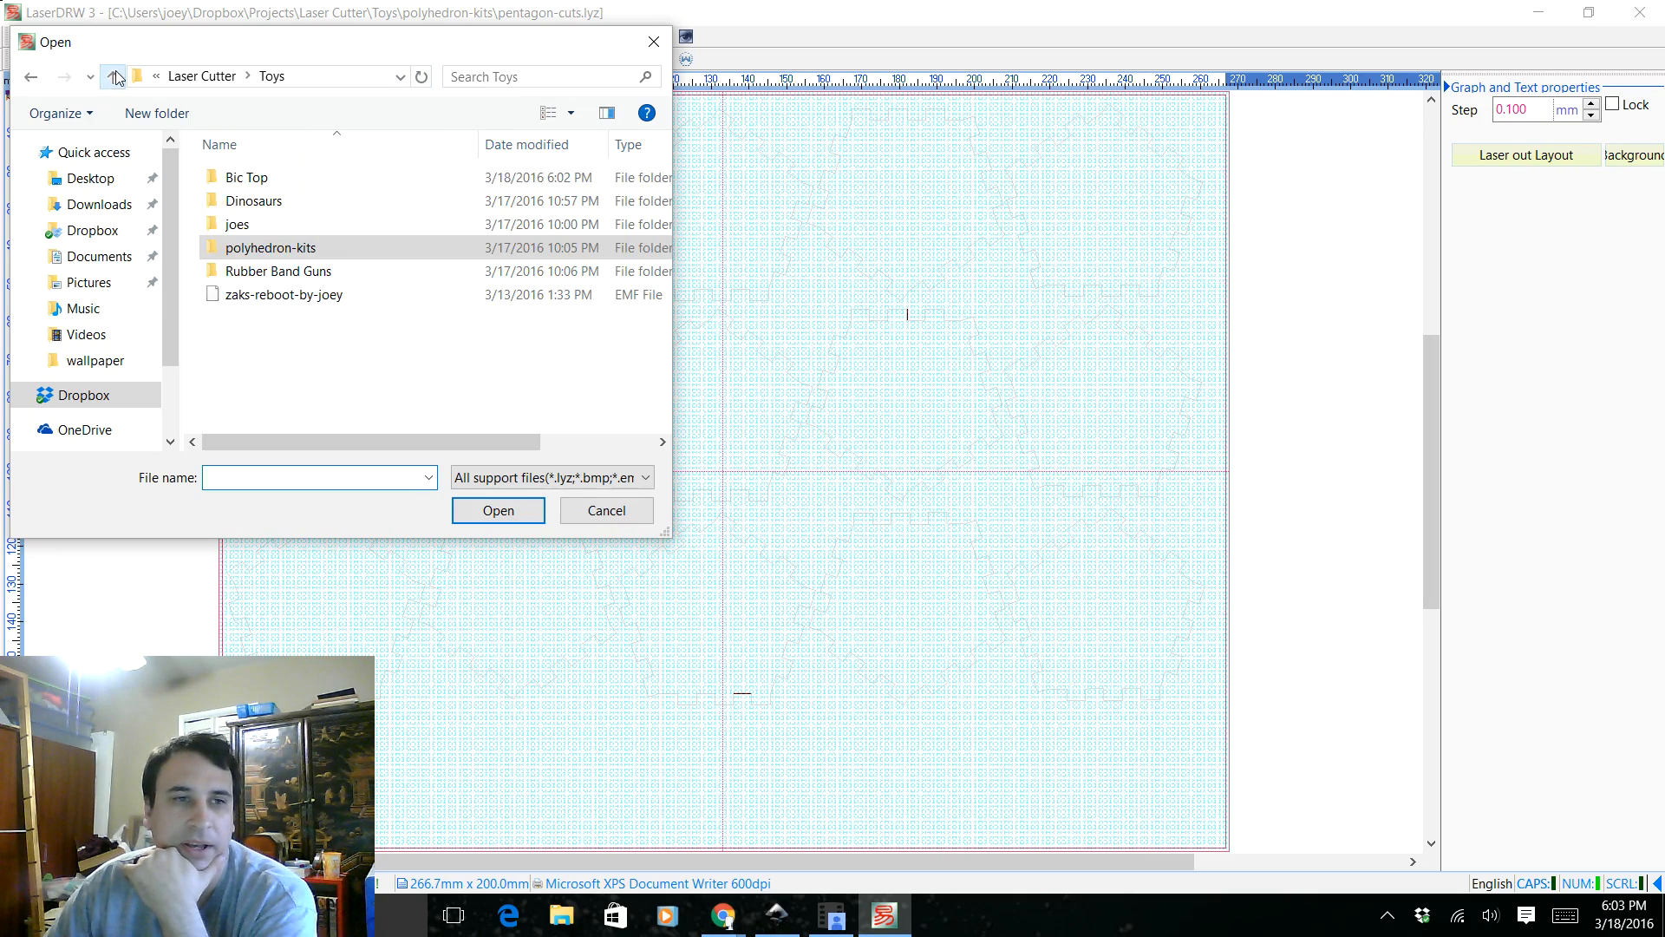
pyautogui.doubleClick(275, 175)
pyautogui.click(360, 192)
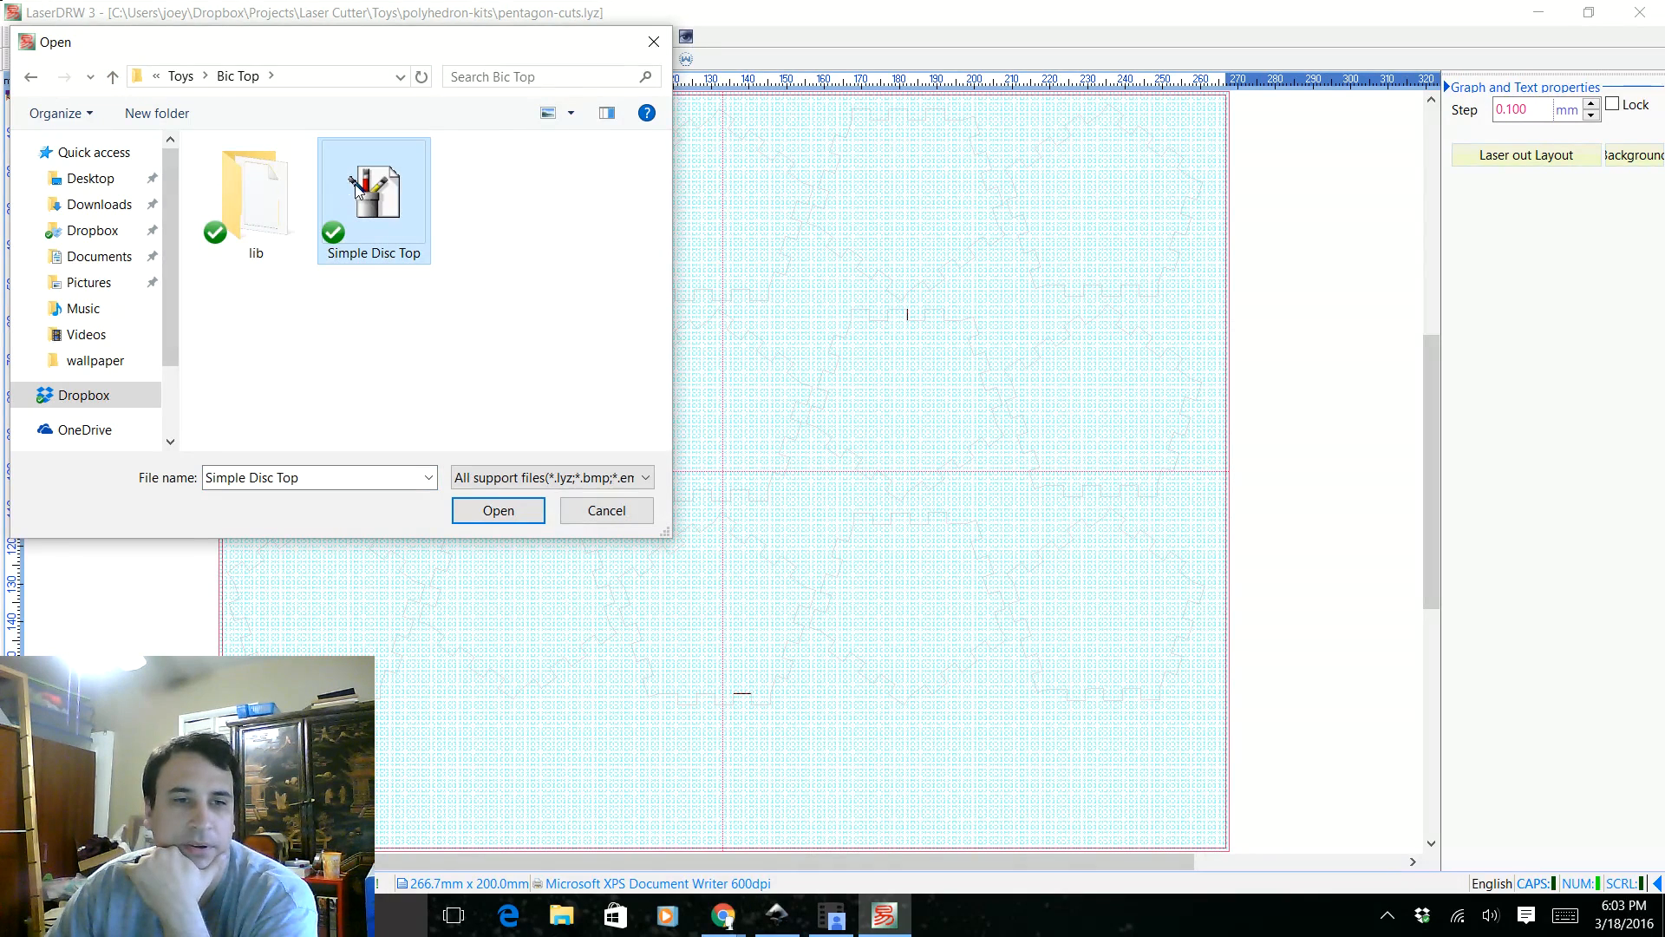
pyautogui.click(483, 514)
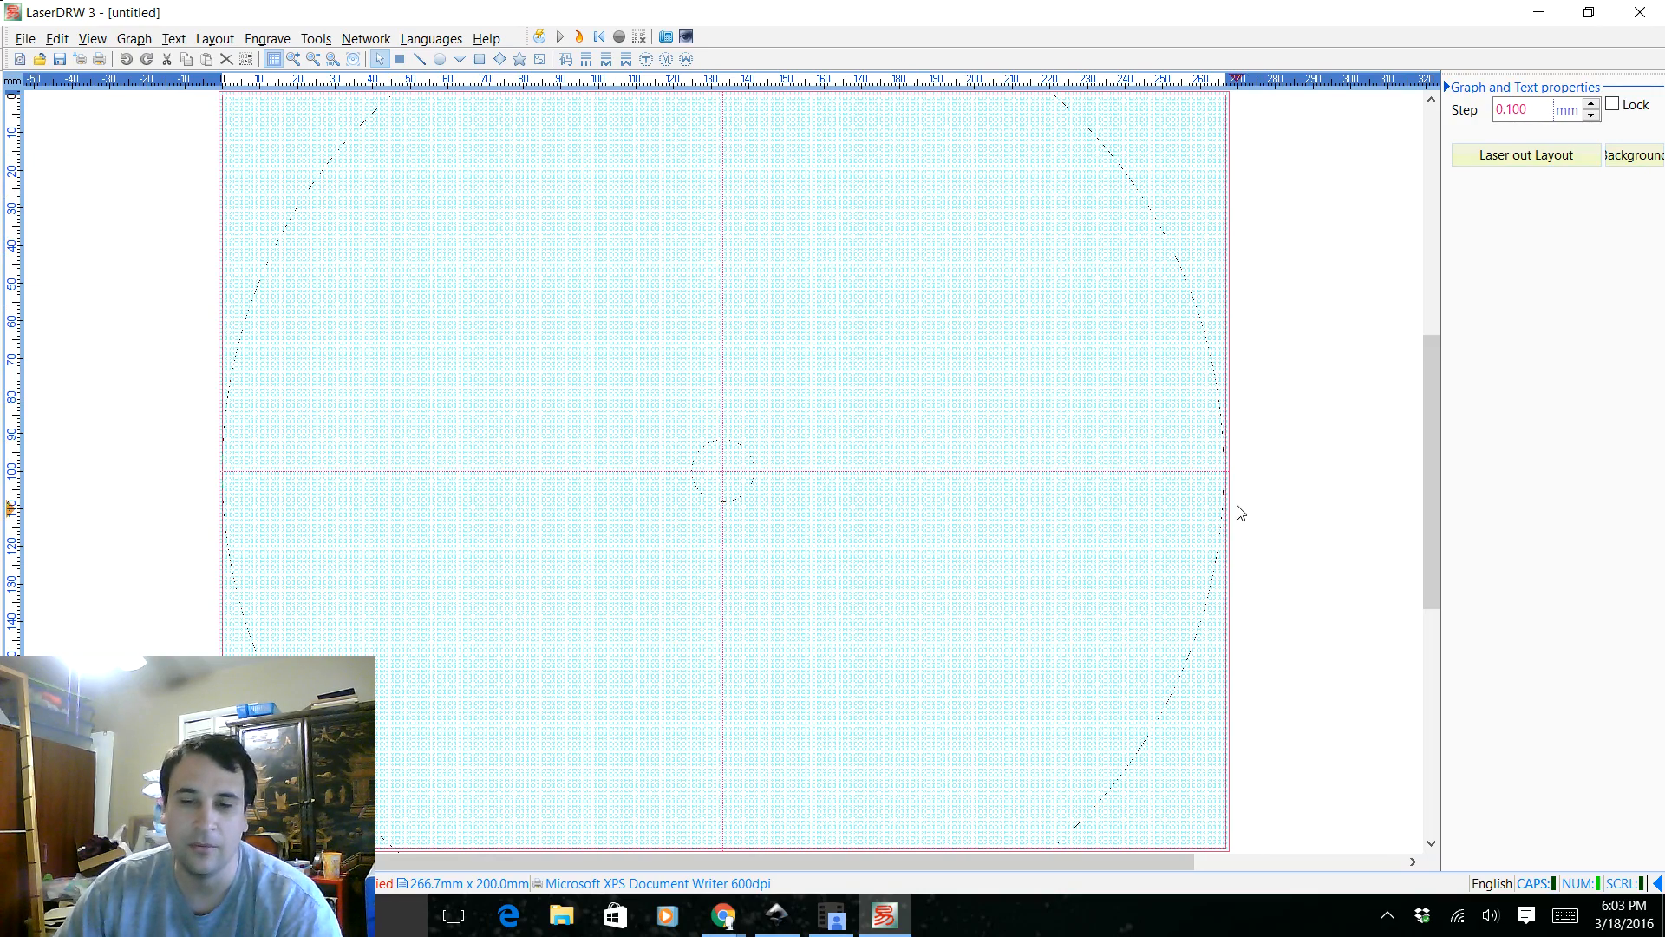
# Set the imported disc's width to 132.91698 mm, keeping its proportions
pyautogui.scroll(3, 1067, 282)
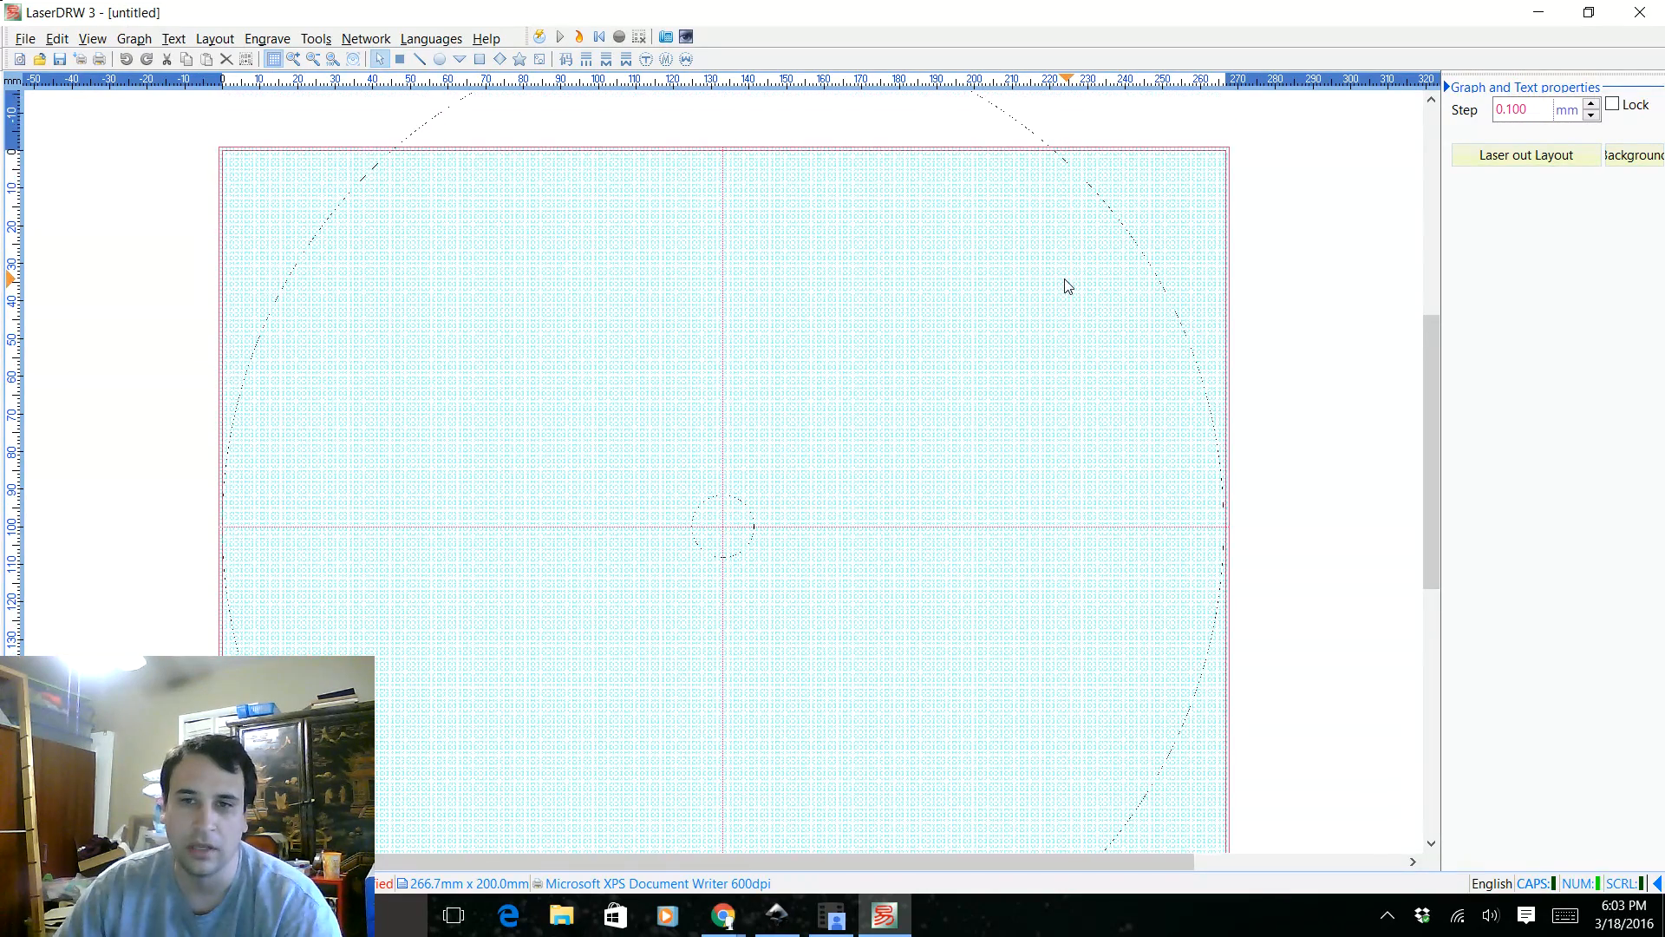
pyautogui.scroll(-1, 1128, 174)
pyautogui.scroll(-1, 1176, 231)
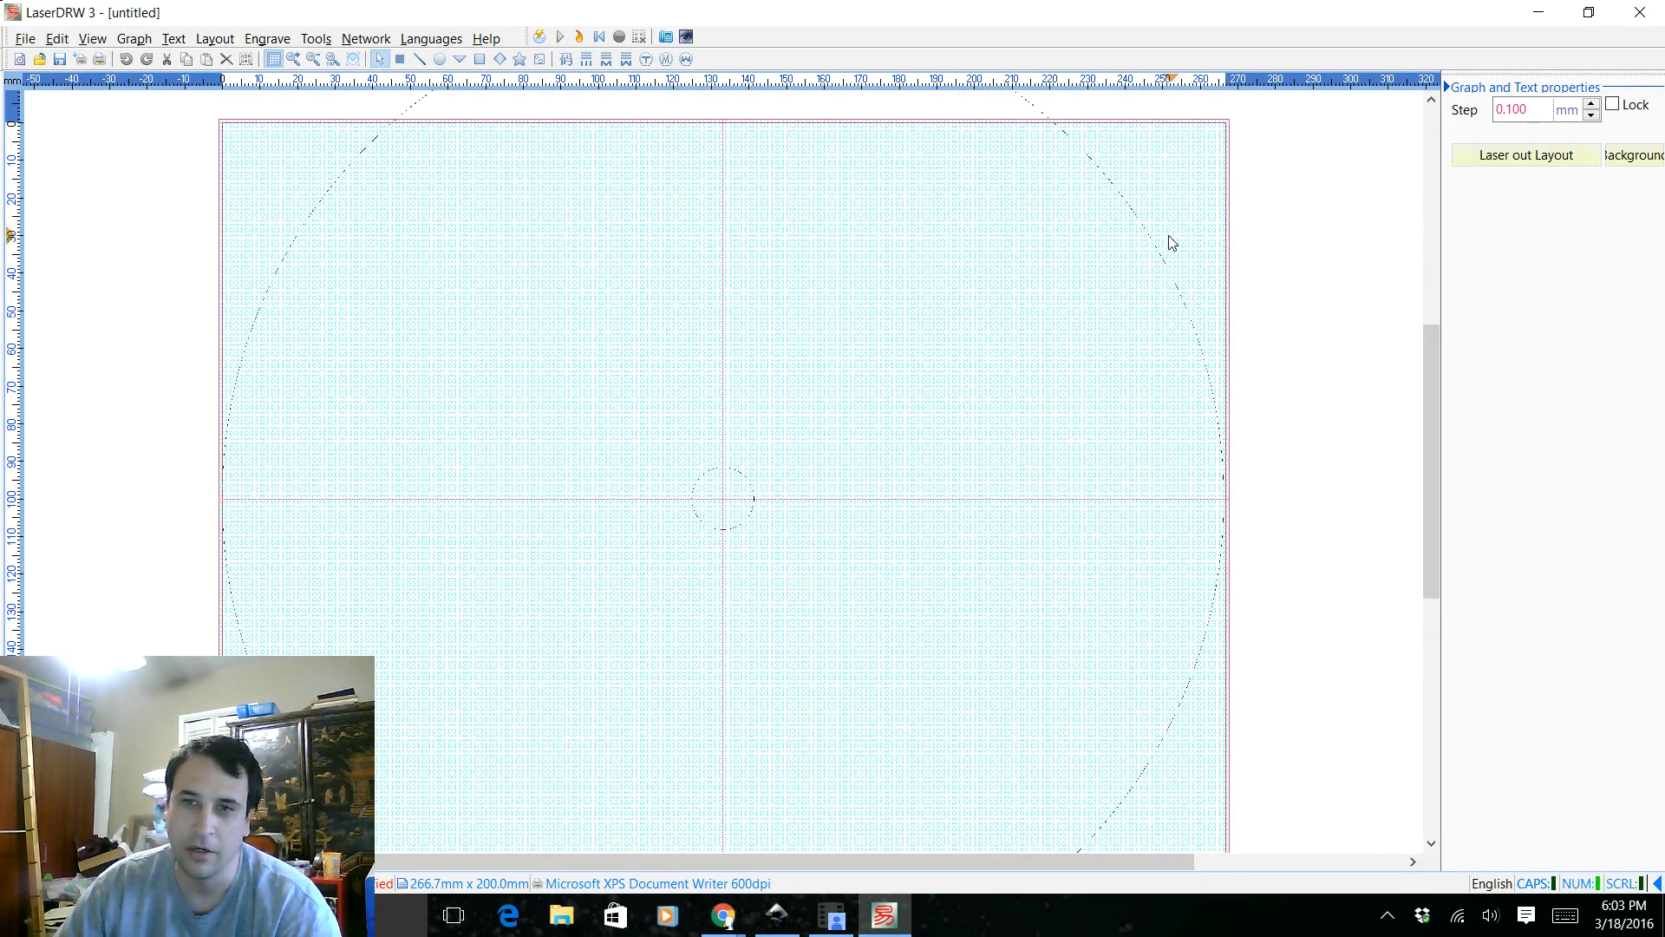
pyautogui.click(751, 510)
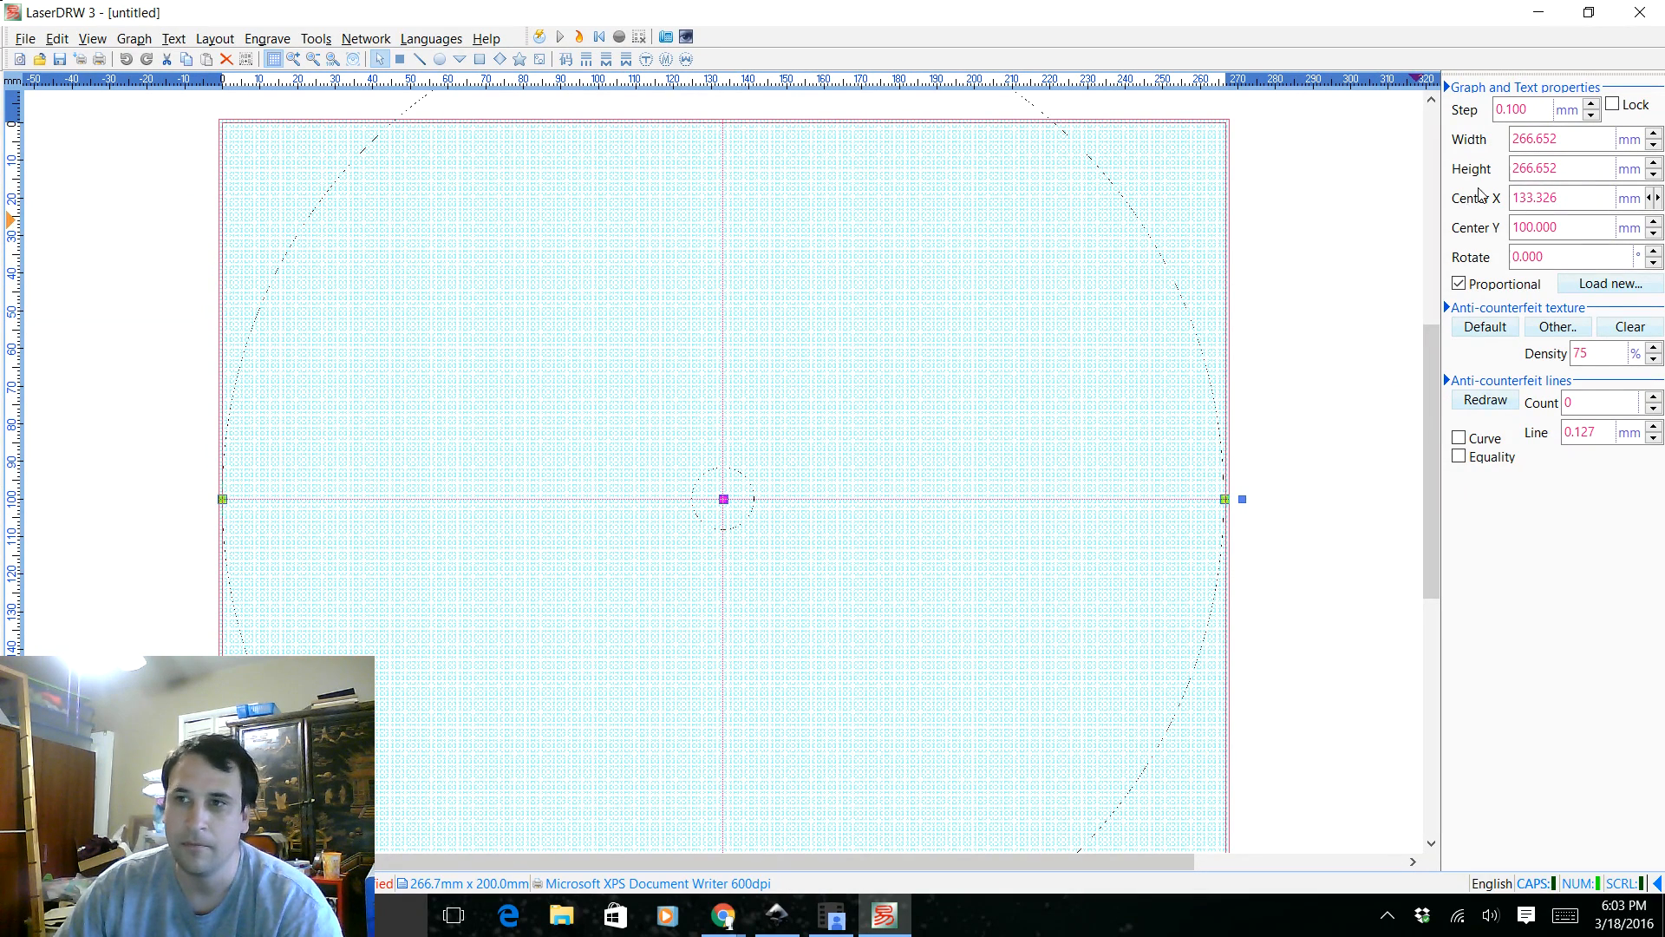
pyautogui.moveTo(1564, 139); pyautogui.dragTo(1445, 153)
pyautogui.write('132.91698')
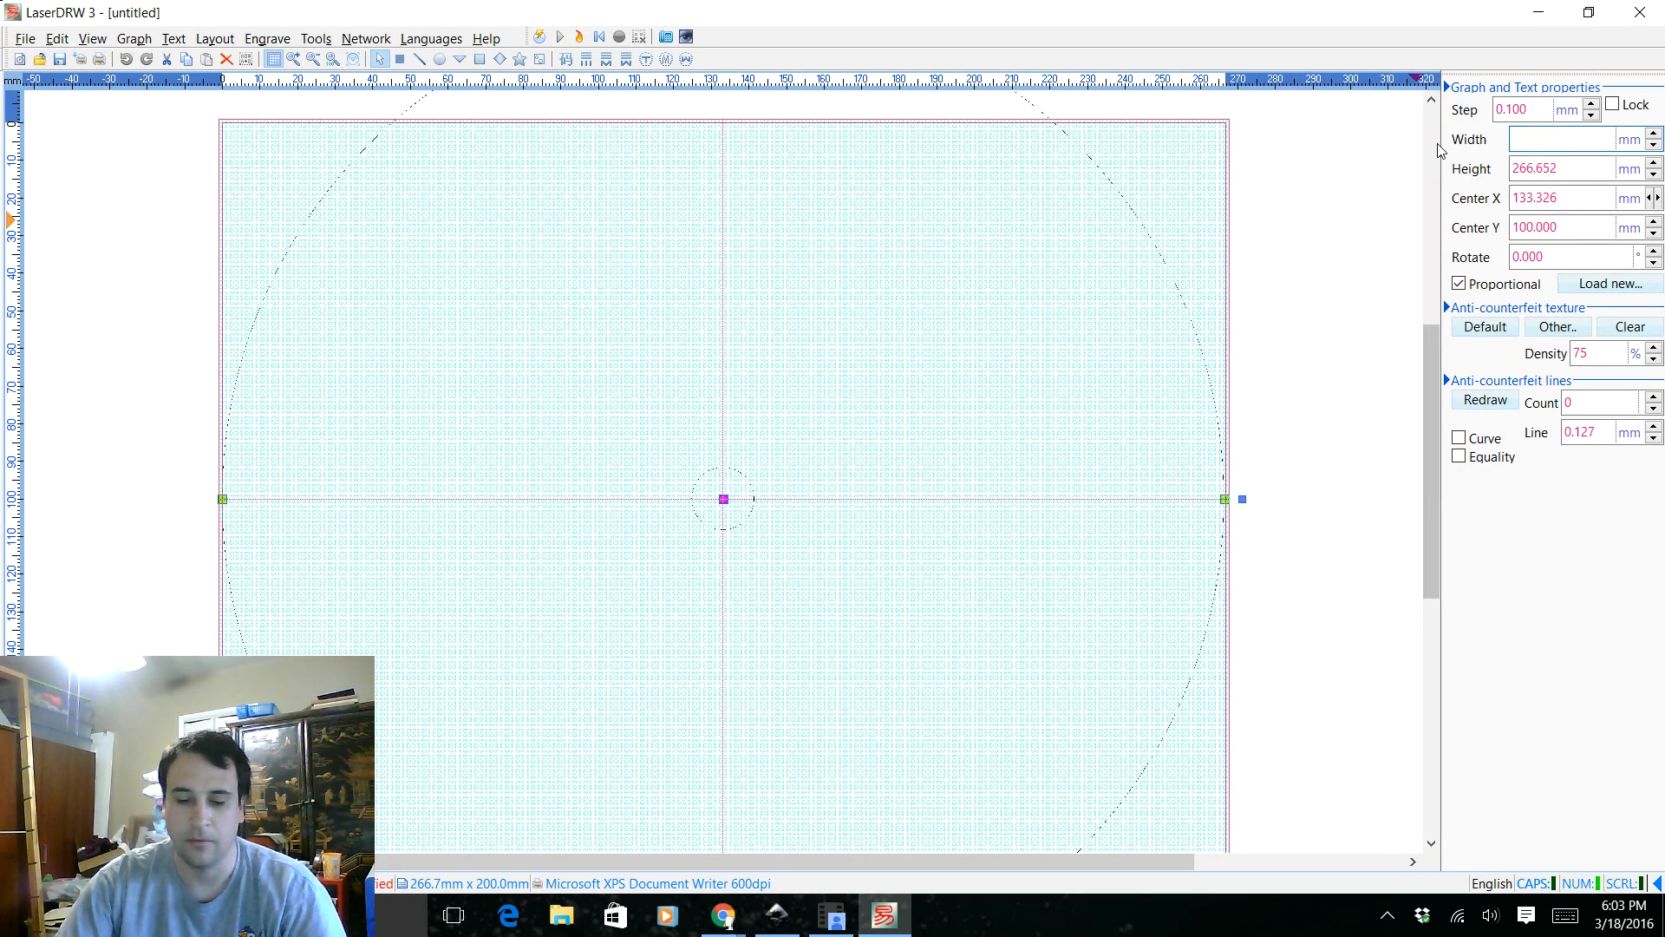
pyautogui.press('Return')
pyautogui.press('Tab')
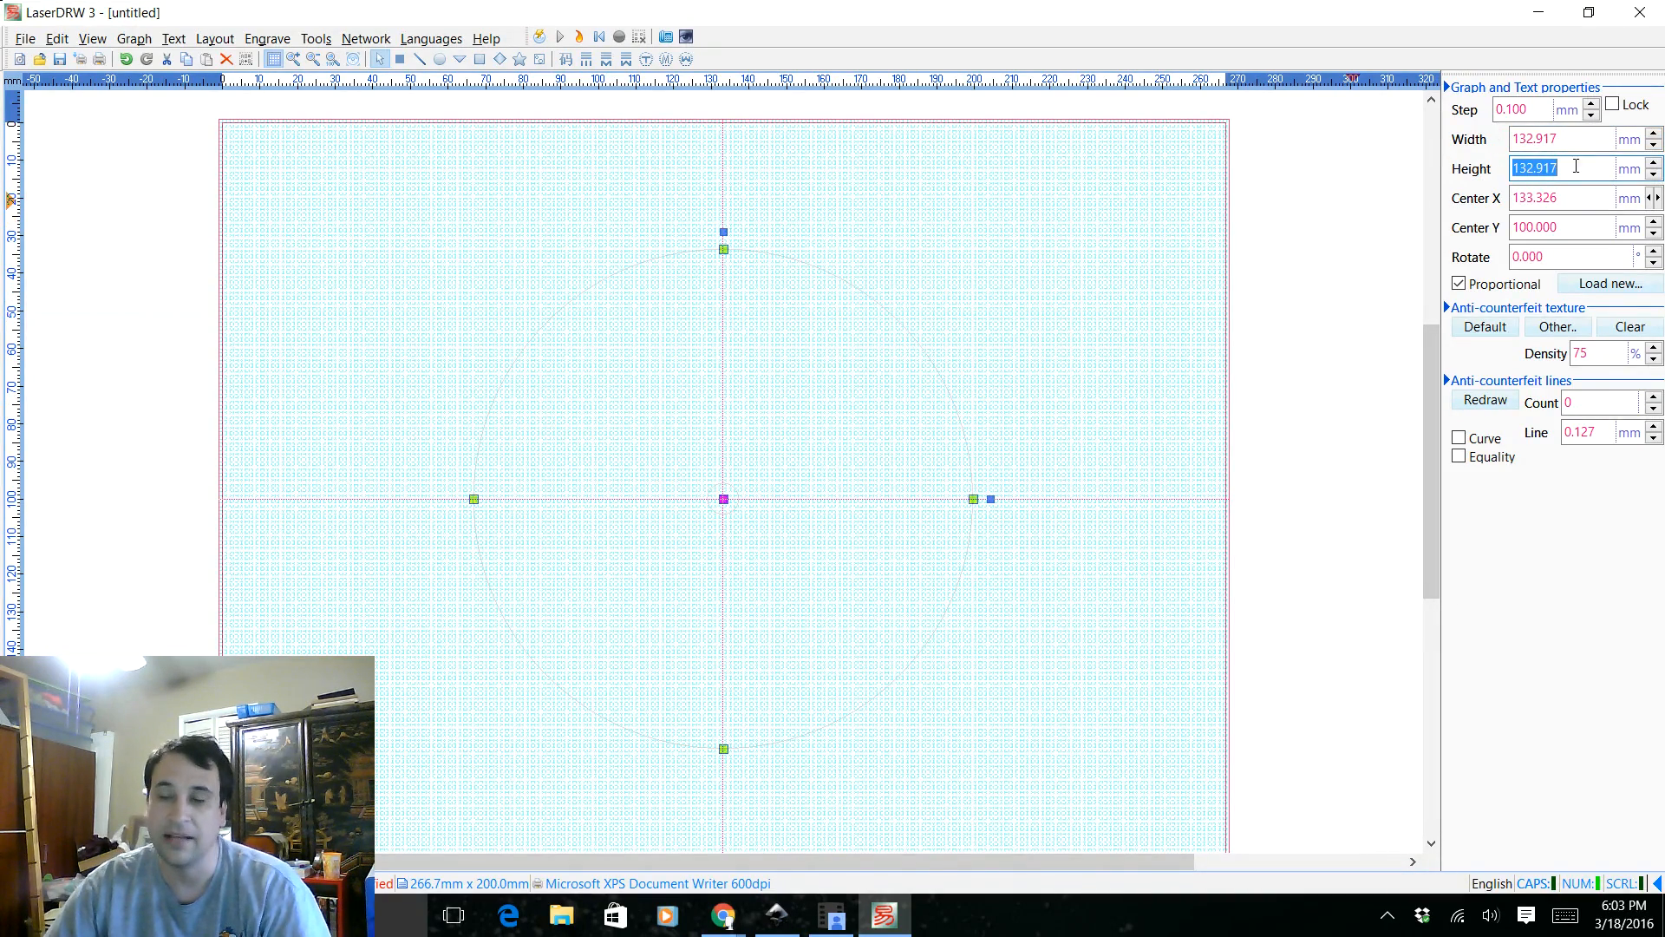
# Copy the disc's width and use it to set the layout's drawing workspace to 132.917 mm wide and 132.917 mm high
pyautogui.moveTo(1572, 140); pyautogui.dragTo(1483, 143)
pyautogui.hotkey('ctrl', 'c')
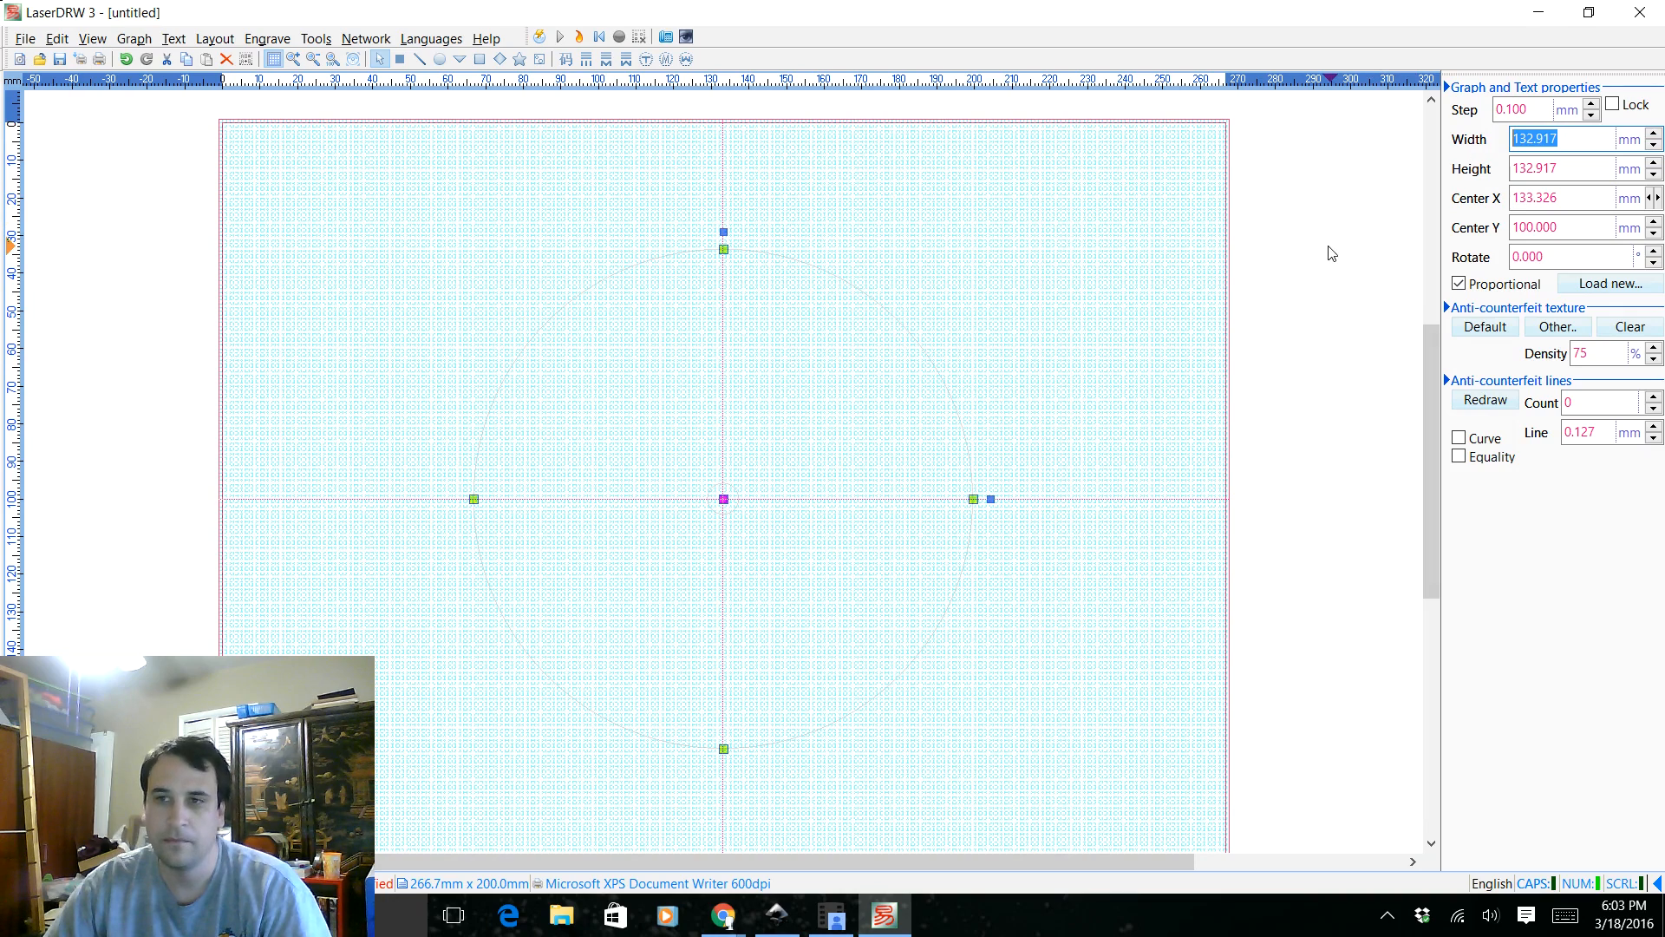
pyautogui.click(884, 310)
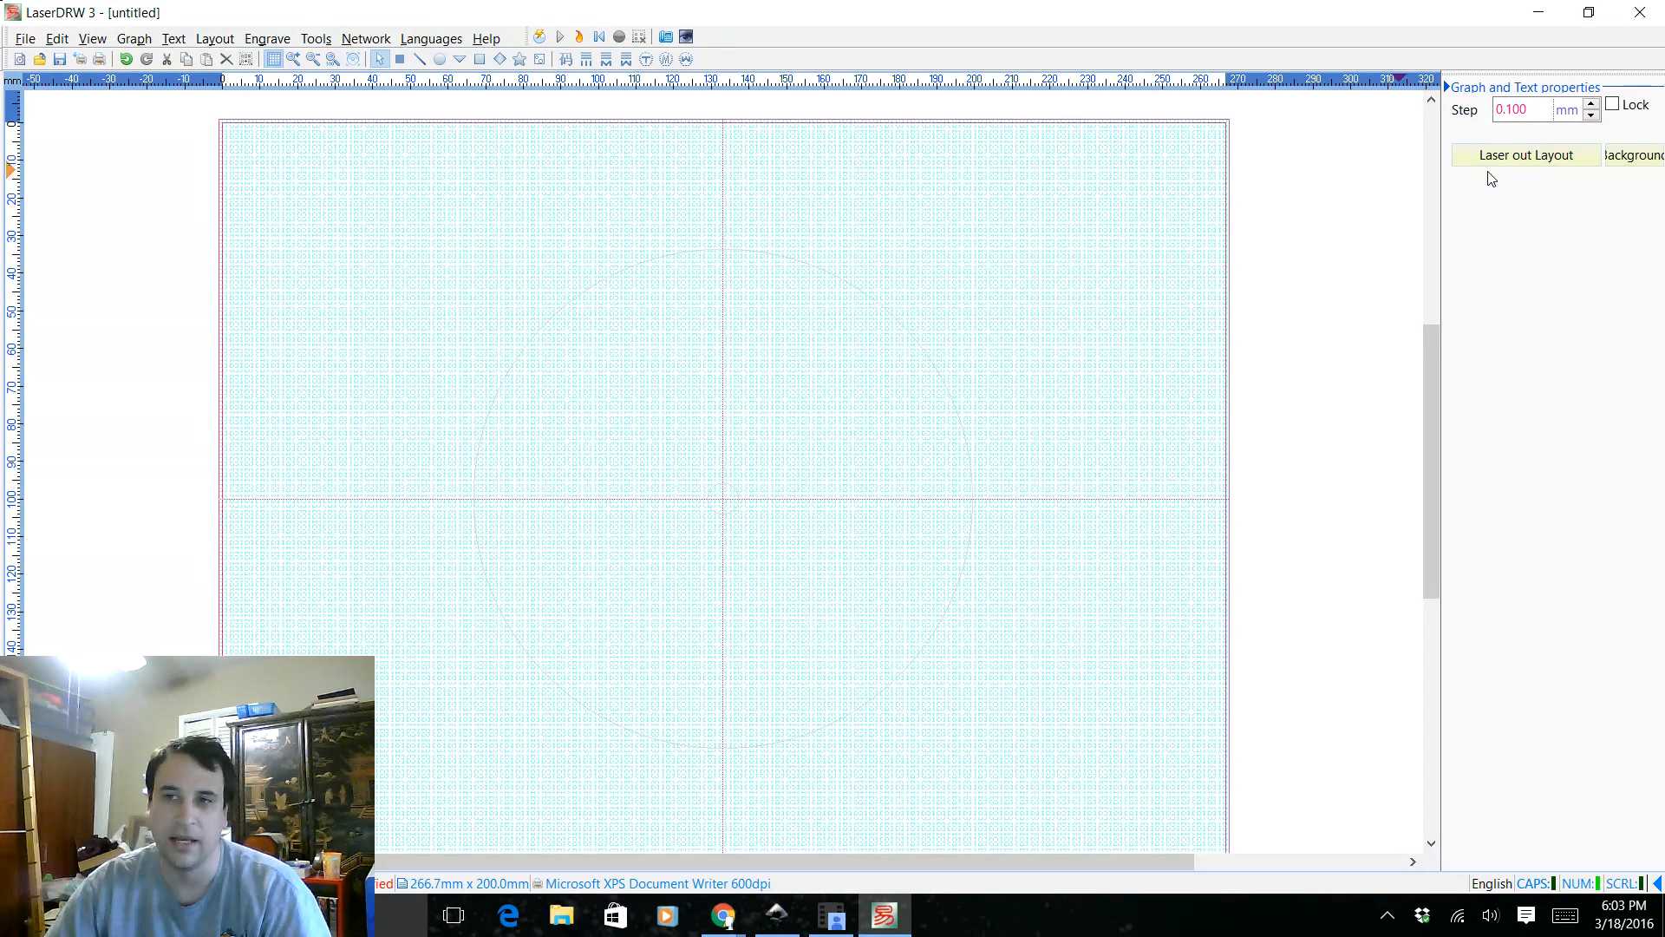
pyautogui.click(733, 251)
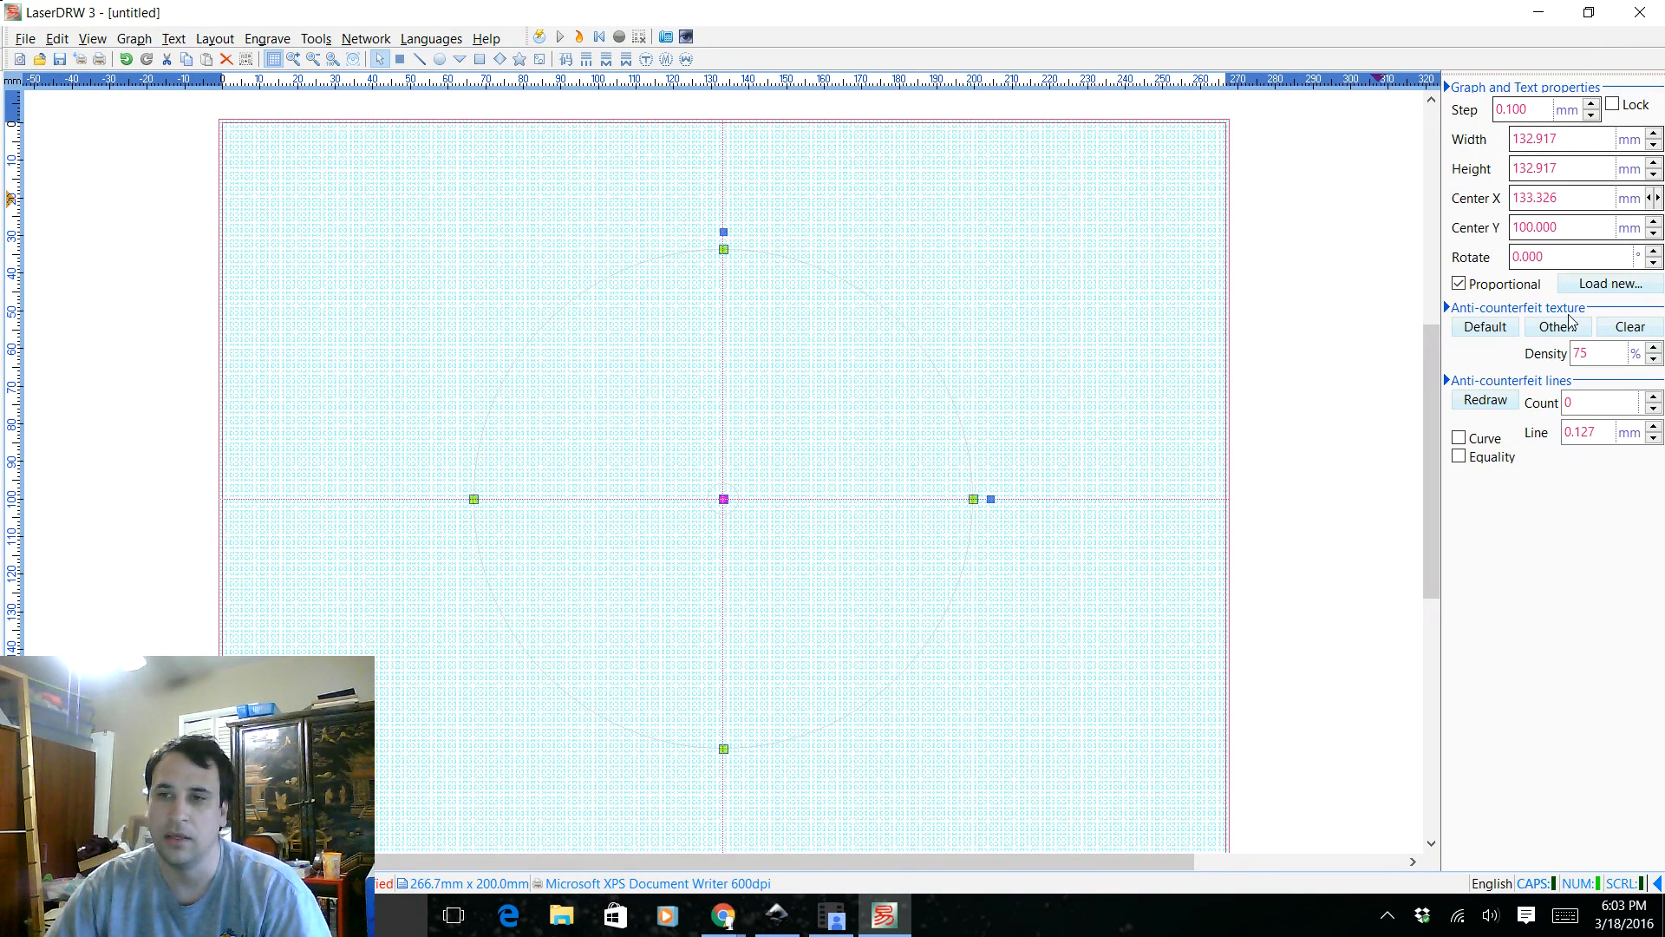
pyautogui.click(1162, 319)
pyautogui.click(1528, 157)
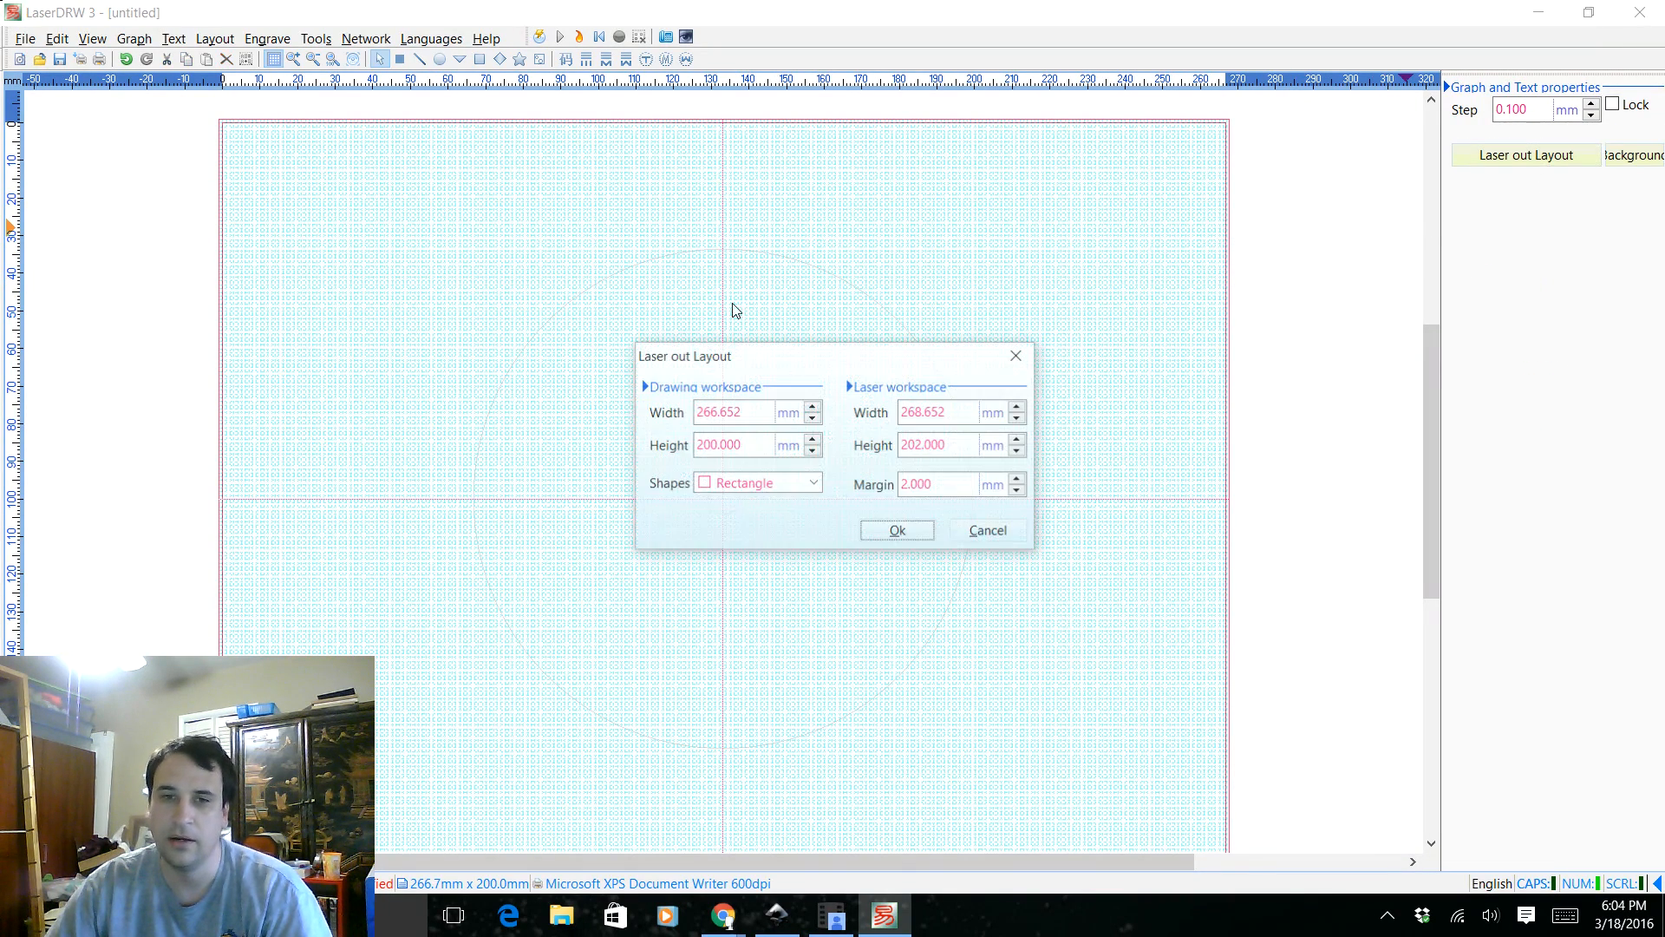
pyautogui.moveTo(743, 404); pyautogui.dragTo(687, 408)
pyautogui.hotkey('ctrl', 'v')
pyautogui.press('Tab')
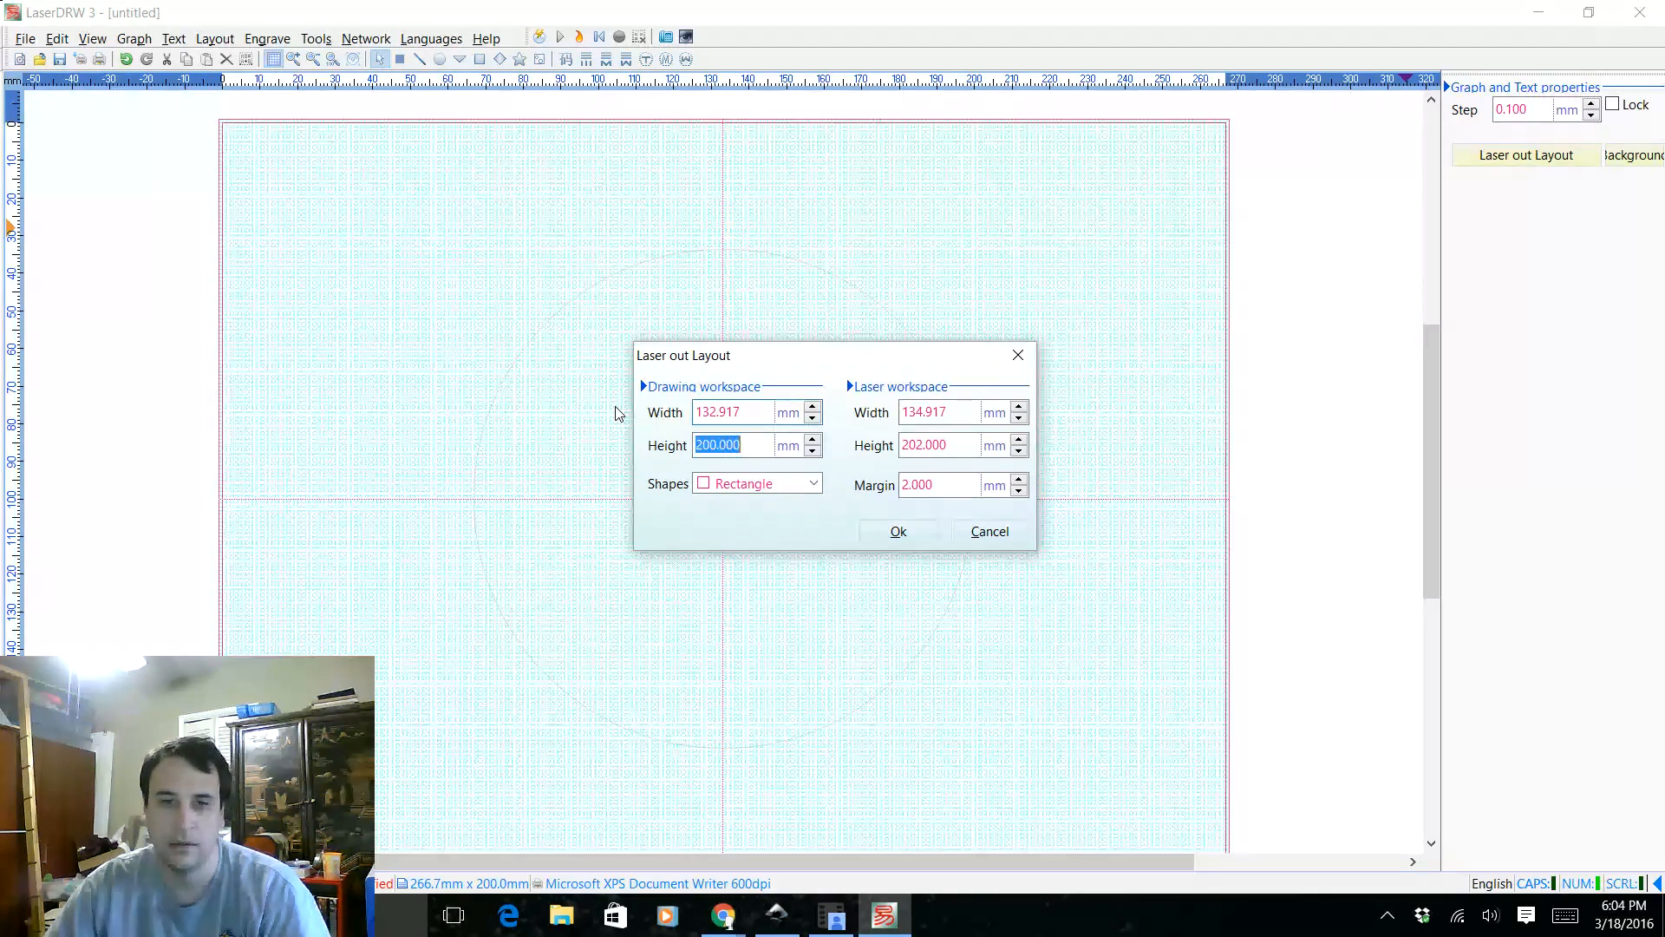
pyautogui.hotkey('ctrl', 'v')
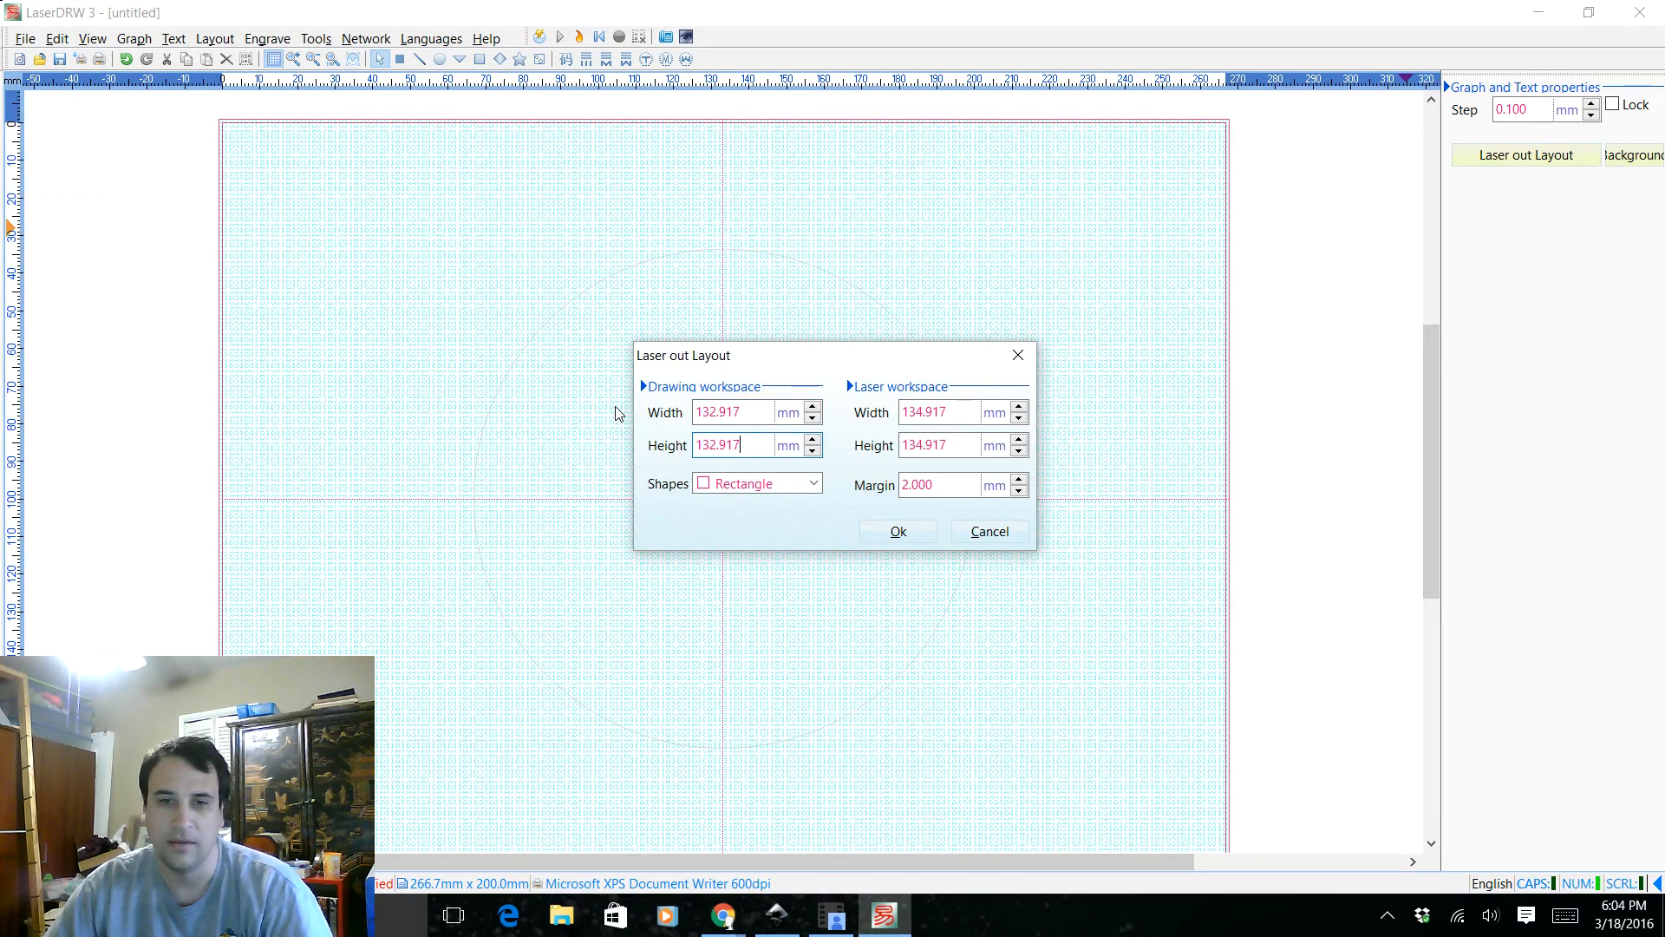
pyautogui.click(907, 544)
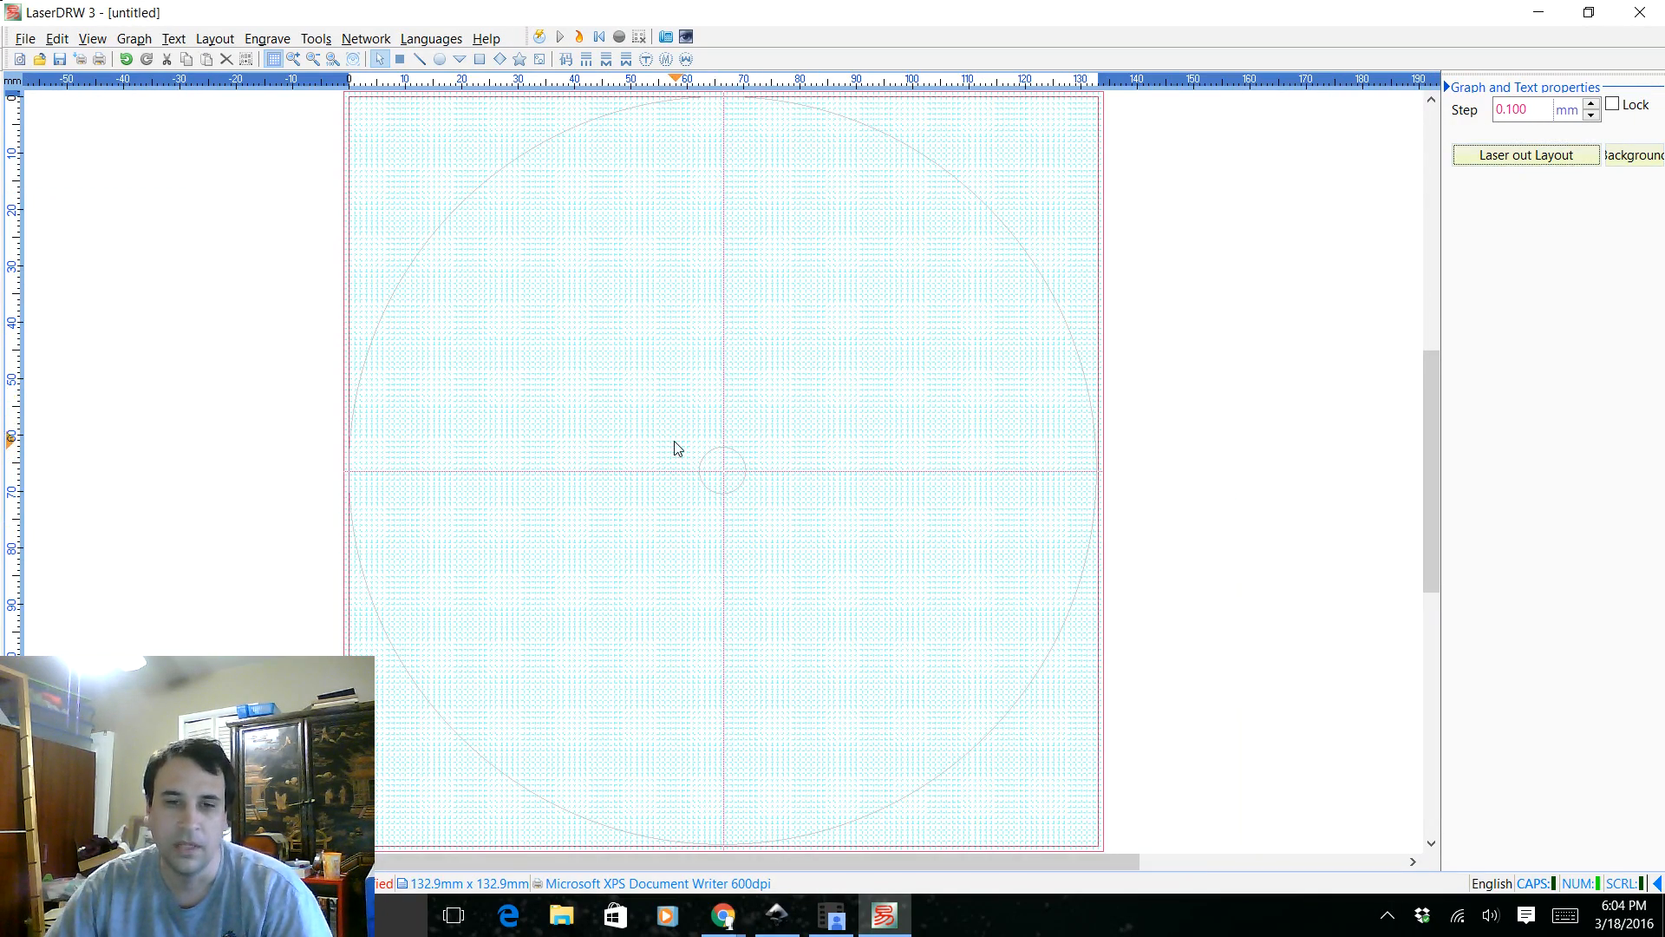
# Open the engraving manager, review the cutting order and speed, and start the disc's laser cutting job
pyautogui.click(540, 38)
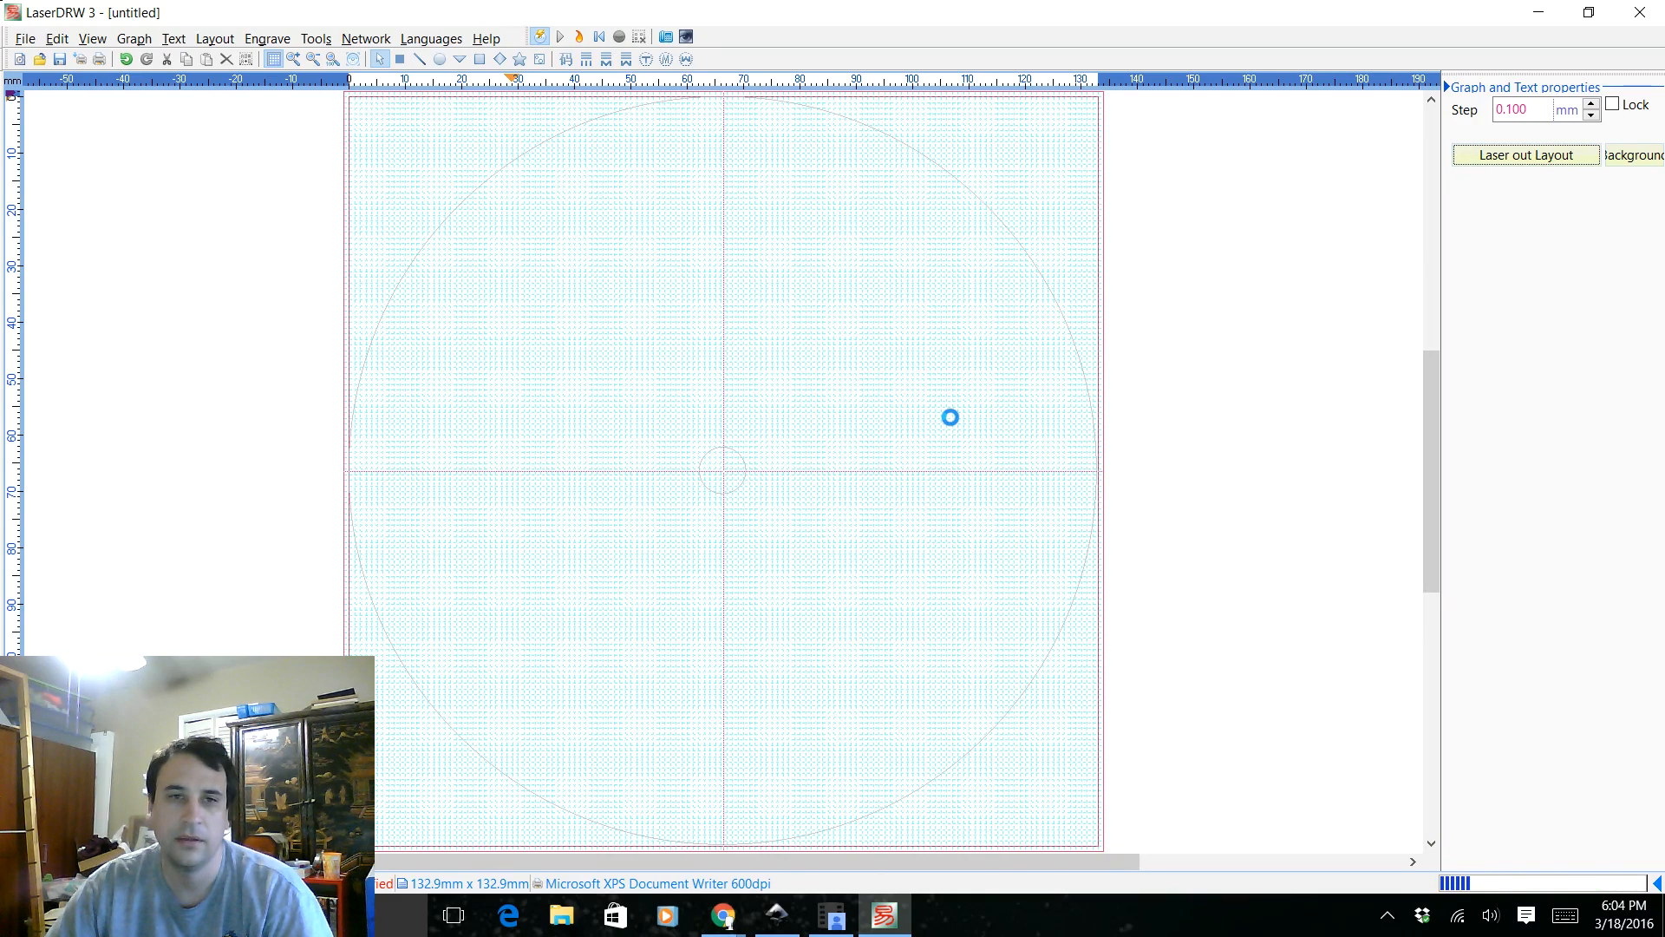
pyautogui.moveTo(517, 353)
pyautogui.mouseDown()
pyautogui.moveTo(561, 368)
pyautogui.moveTo(553, 399)
pyautogui.moveTo(522, 347)
pyautogui.mouseUp()
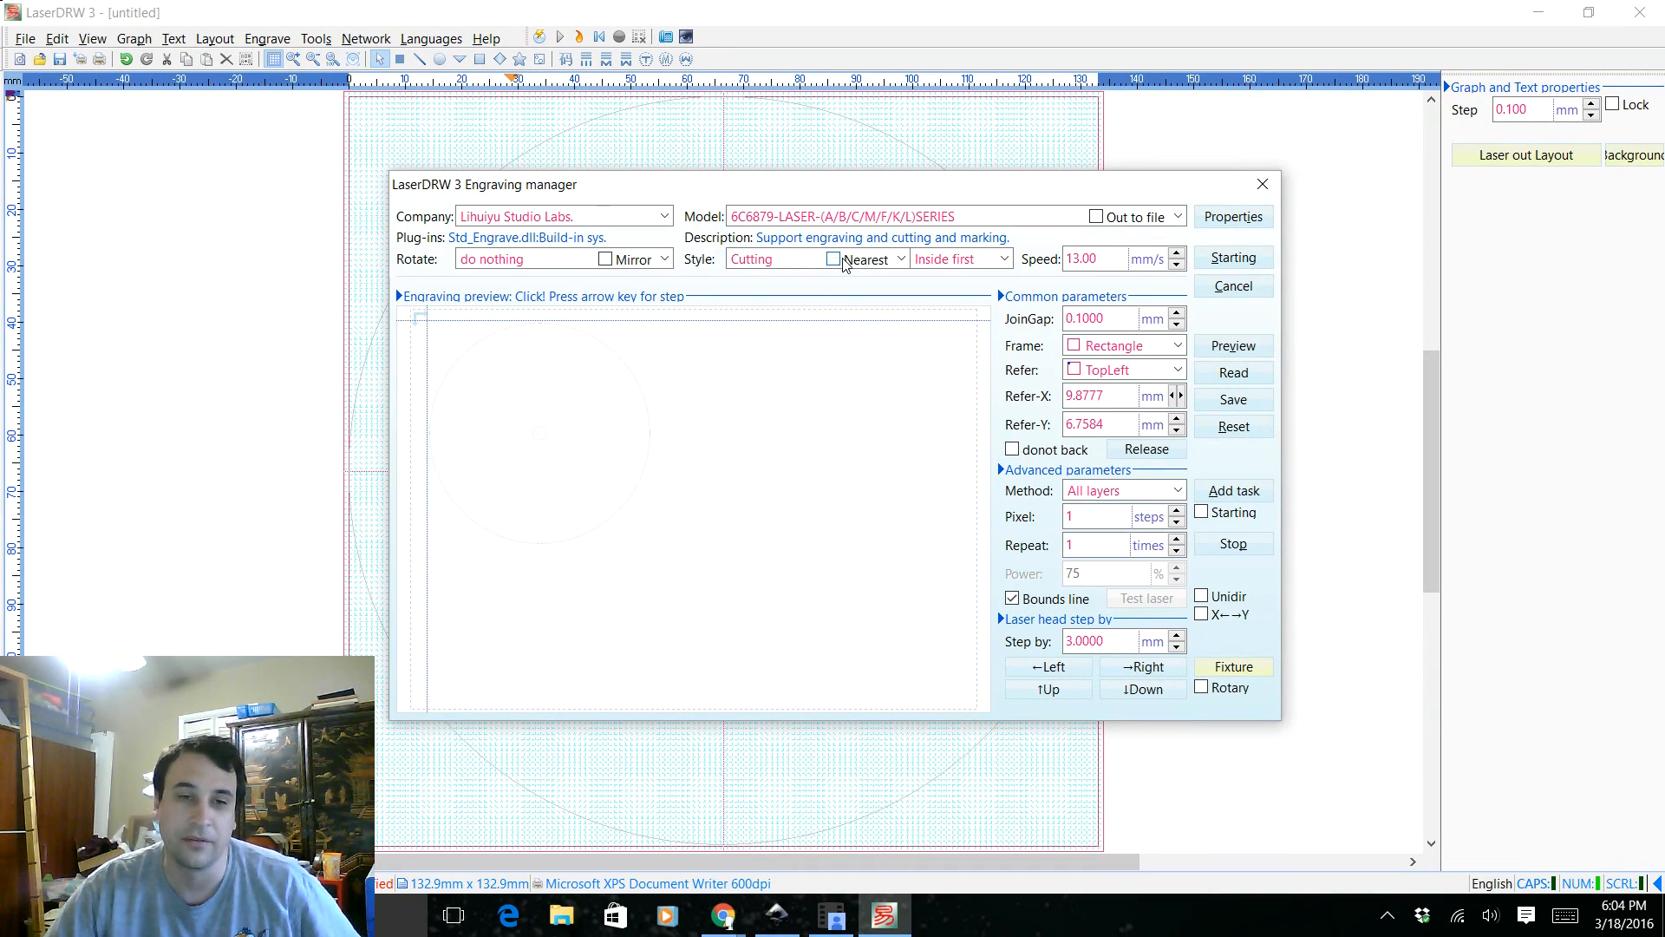
pyautogui.click(1004, 260)
pyautogui.click(1004, 259)
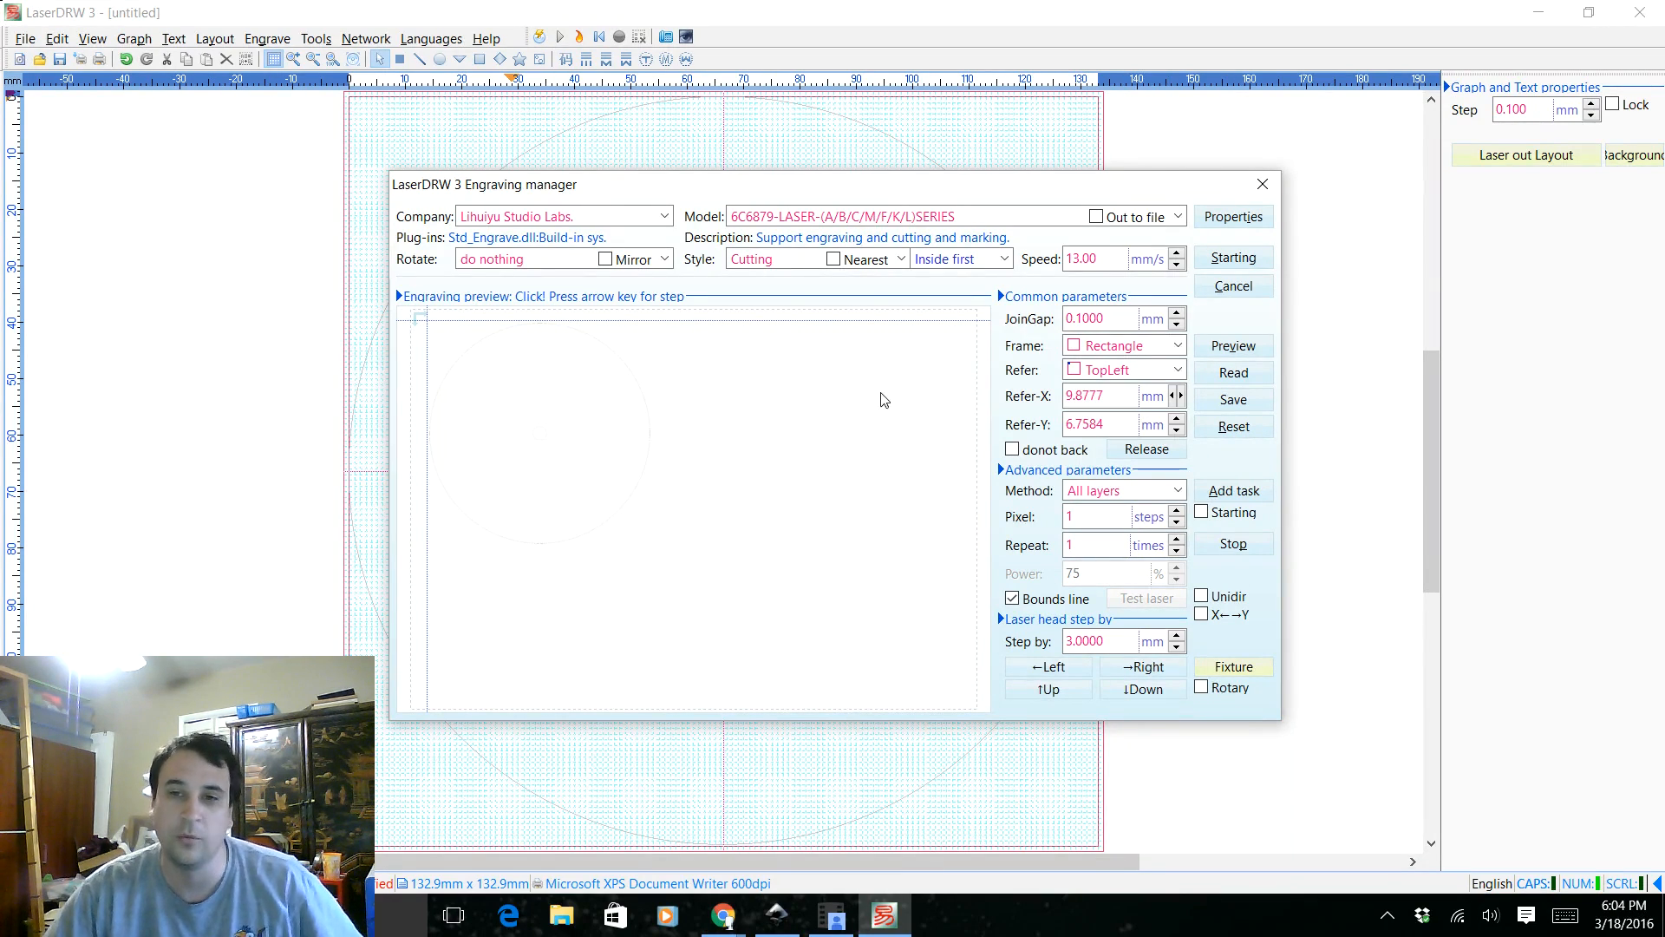
pyautogui.click(1104, 257)
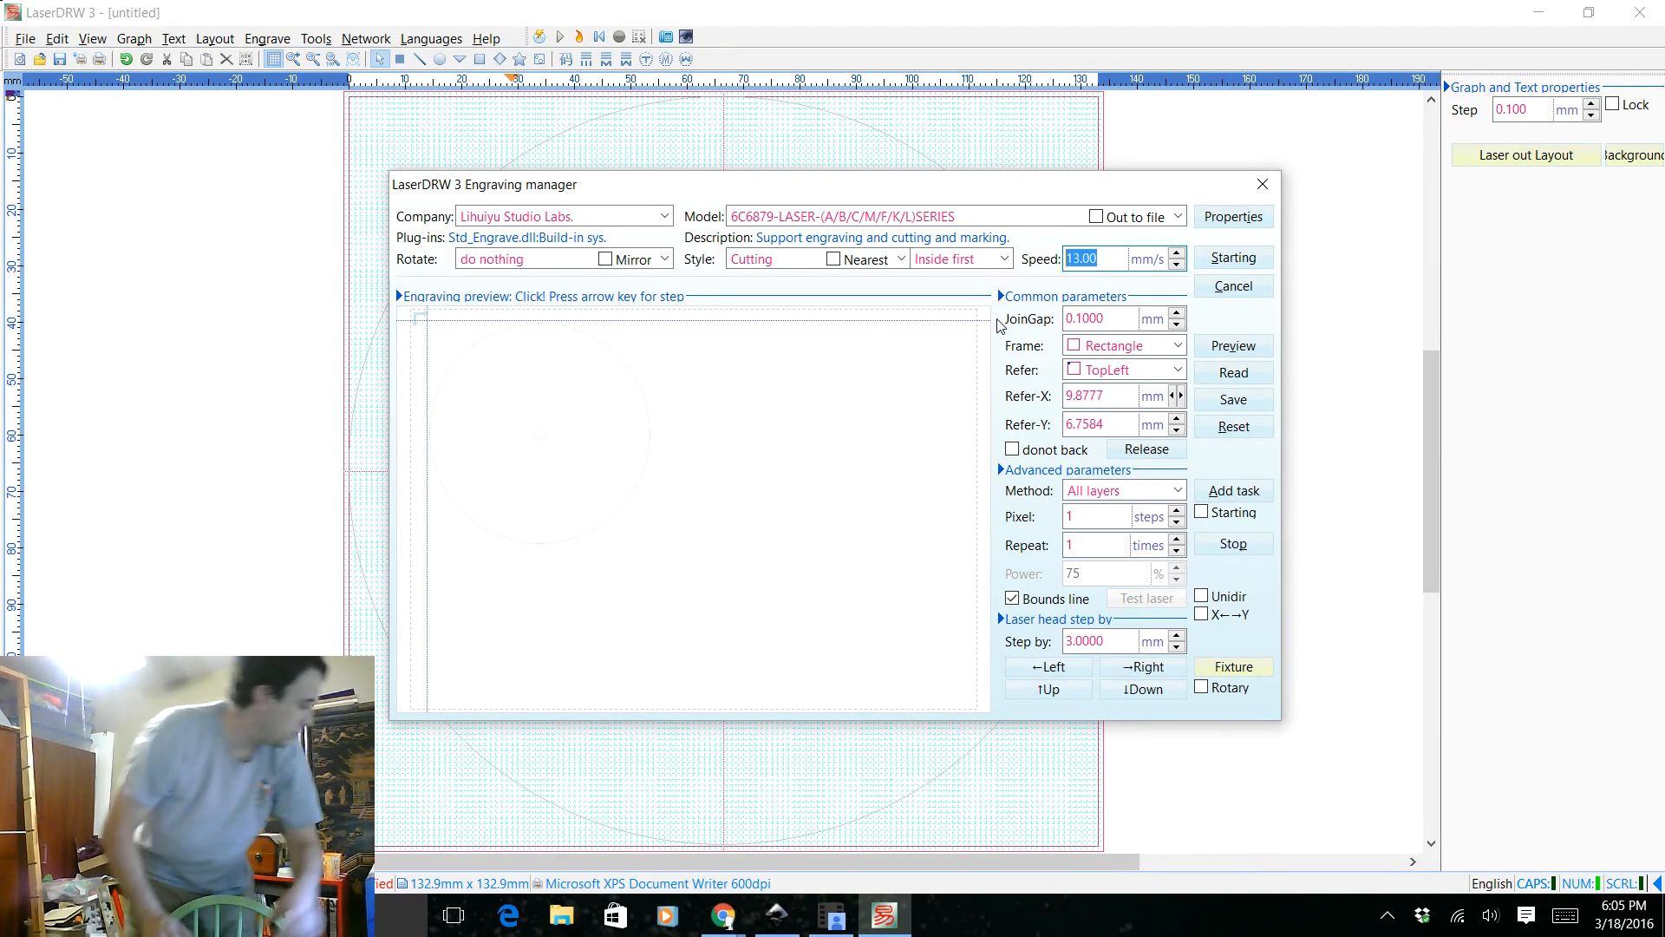
pyautogui.click(1233, 258)
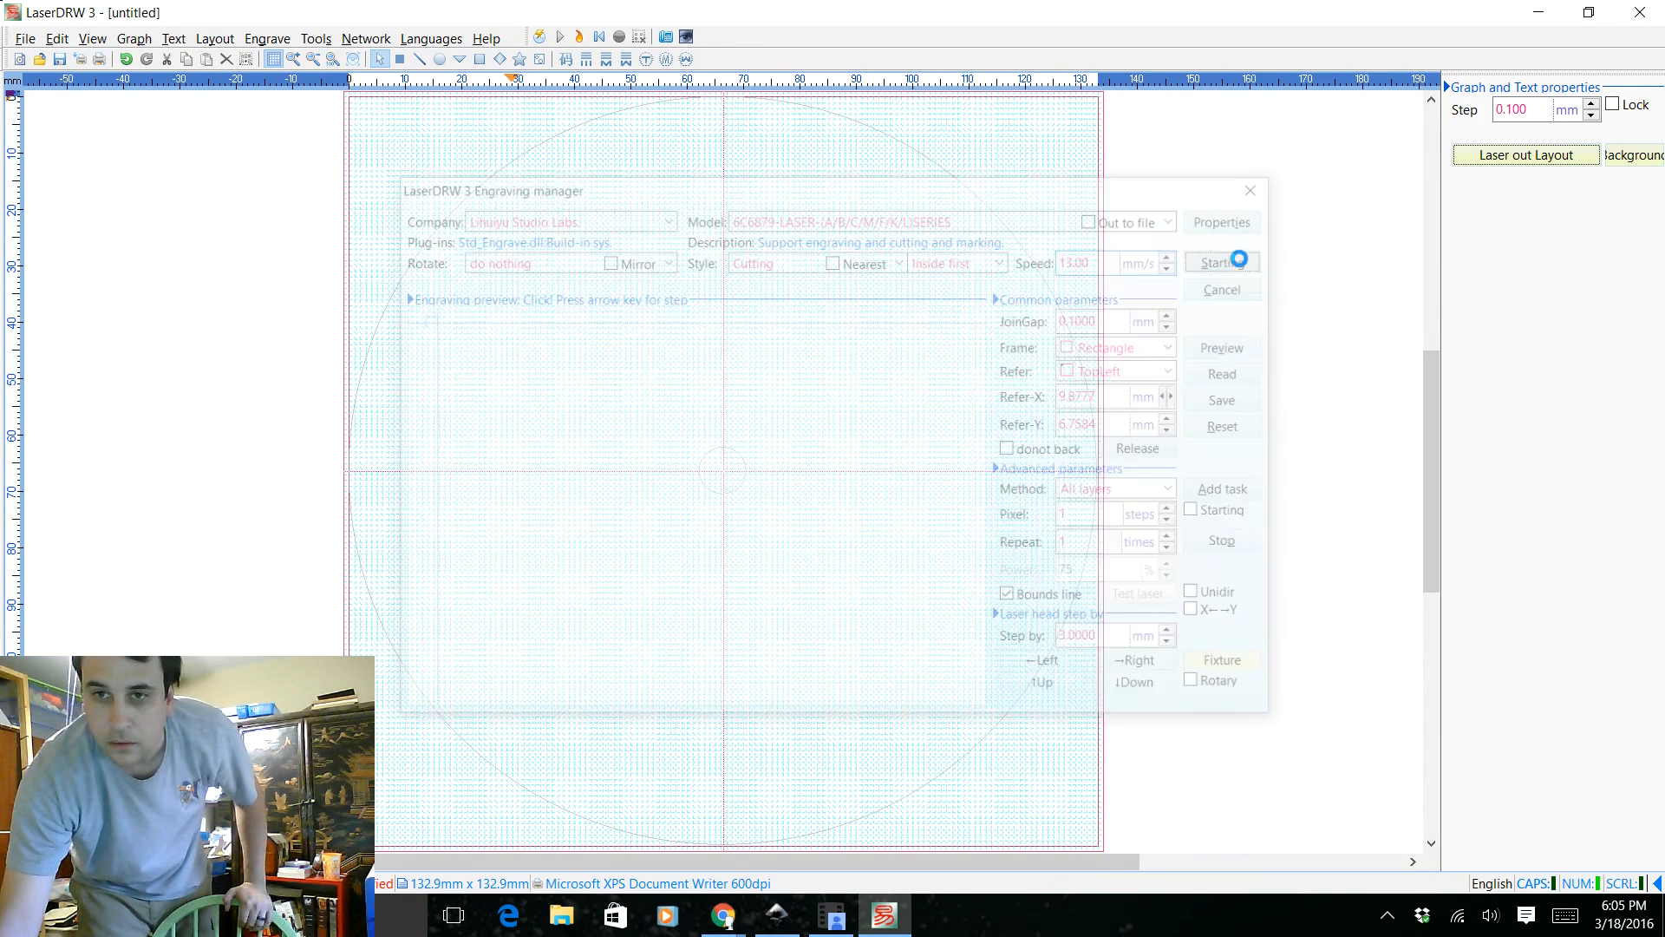